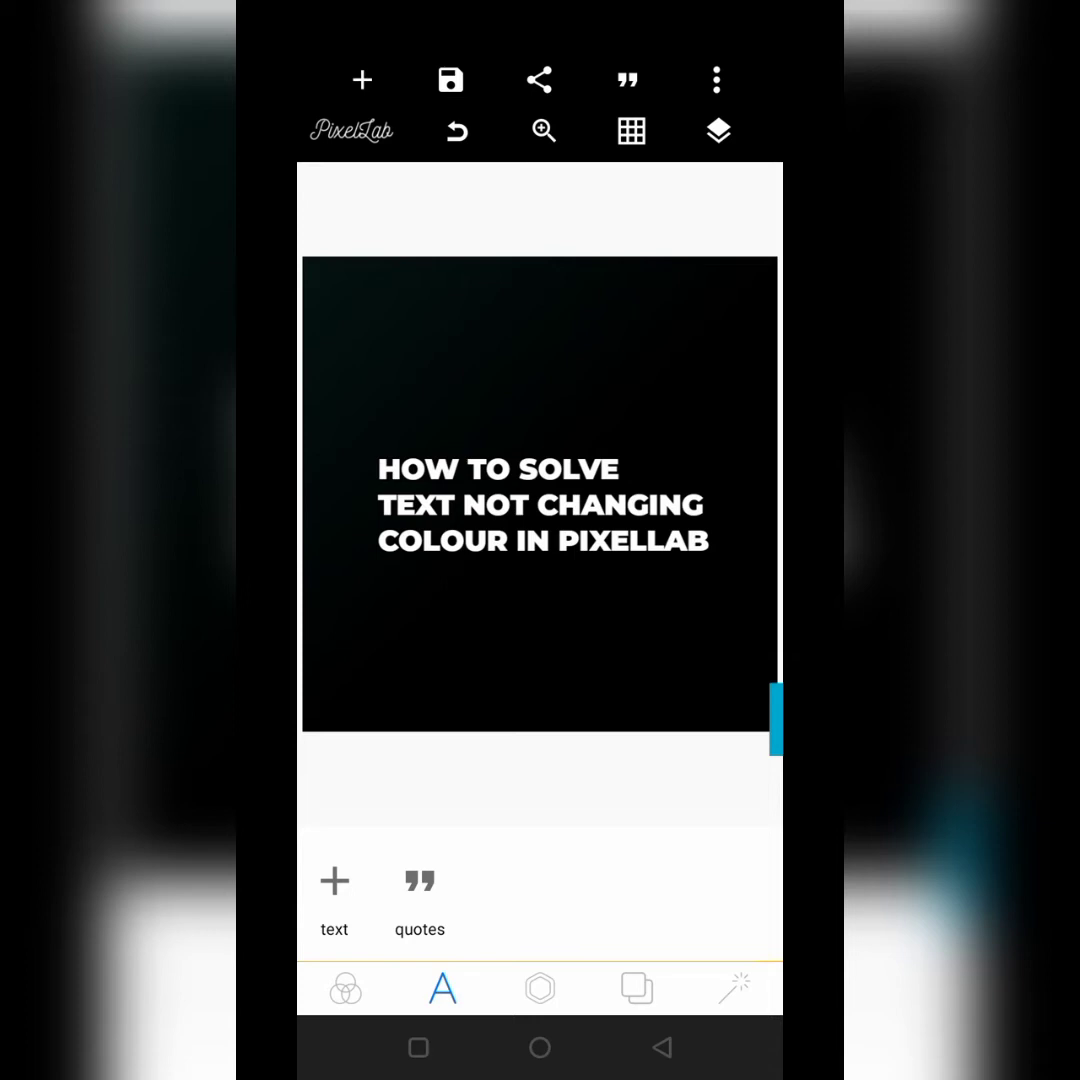
Try gradient swatches on the still-white title and nudge the text box lower-left
left_click(540, 505)
mouse_move(700, 890)
left_mouse_down()
mouse_move(400, 890)
mouse_move(450, 890)
left_mouse_up()
left_click(516, 883)
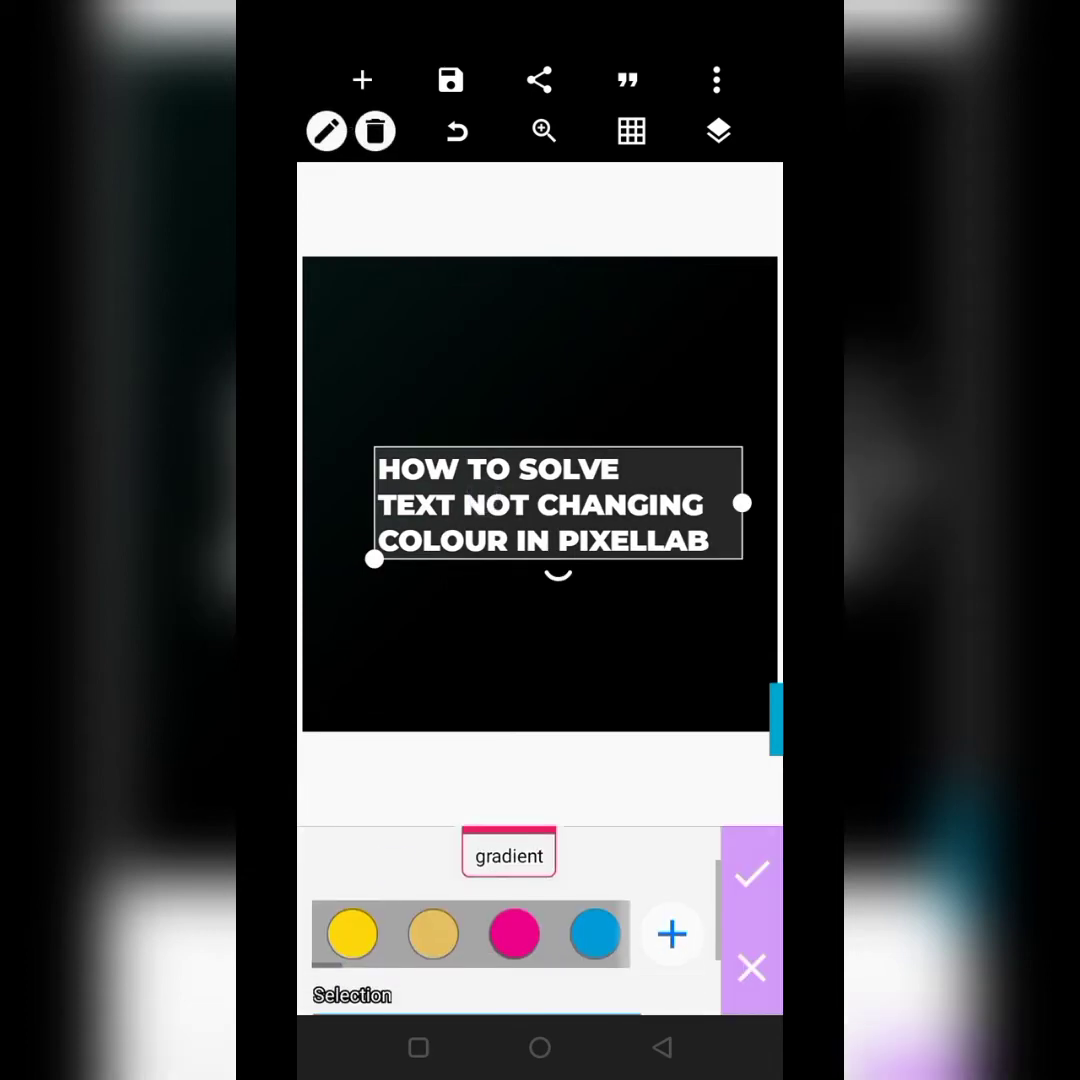
left_click(514, 935)
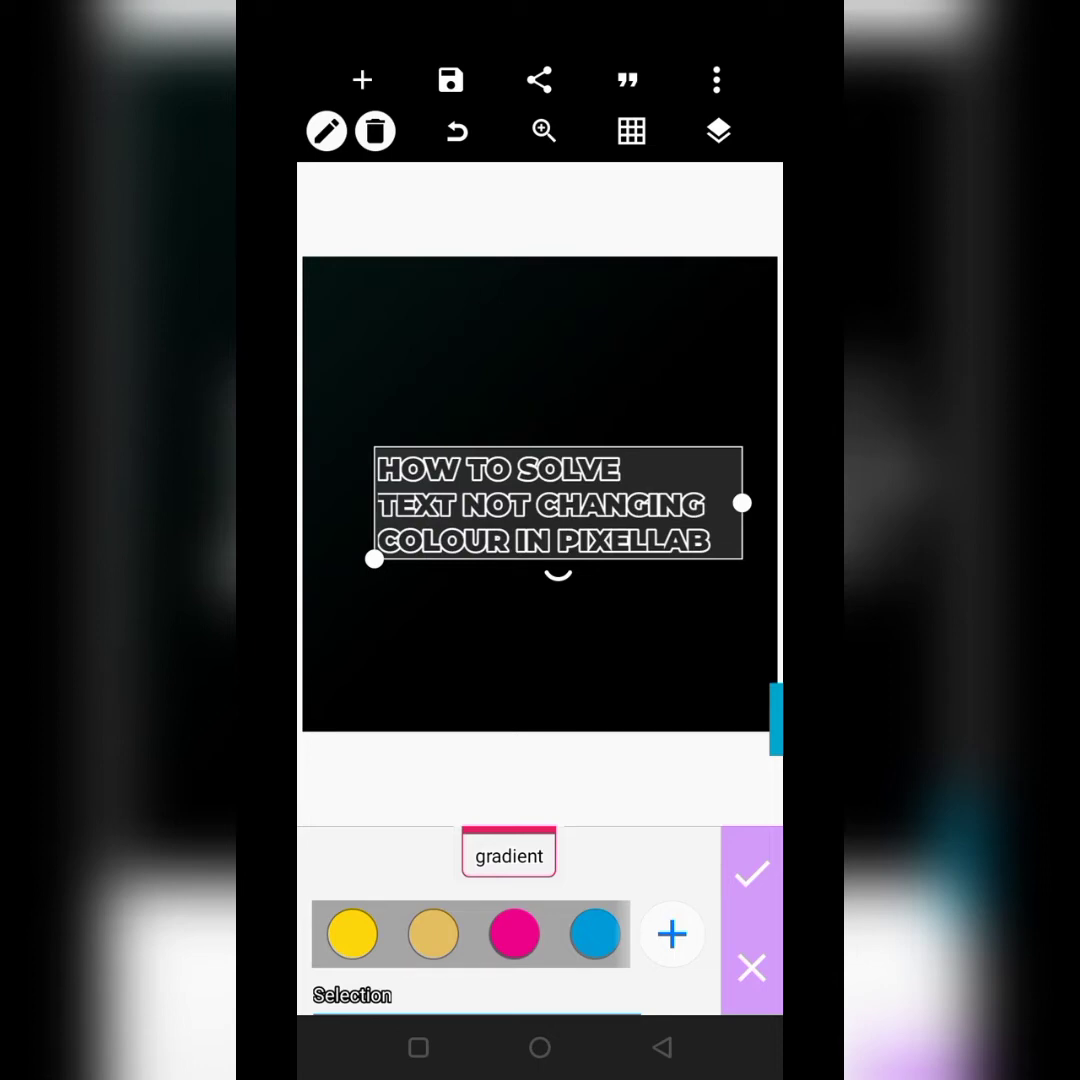
left_click_drag(580, 935, 470, 935)
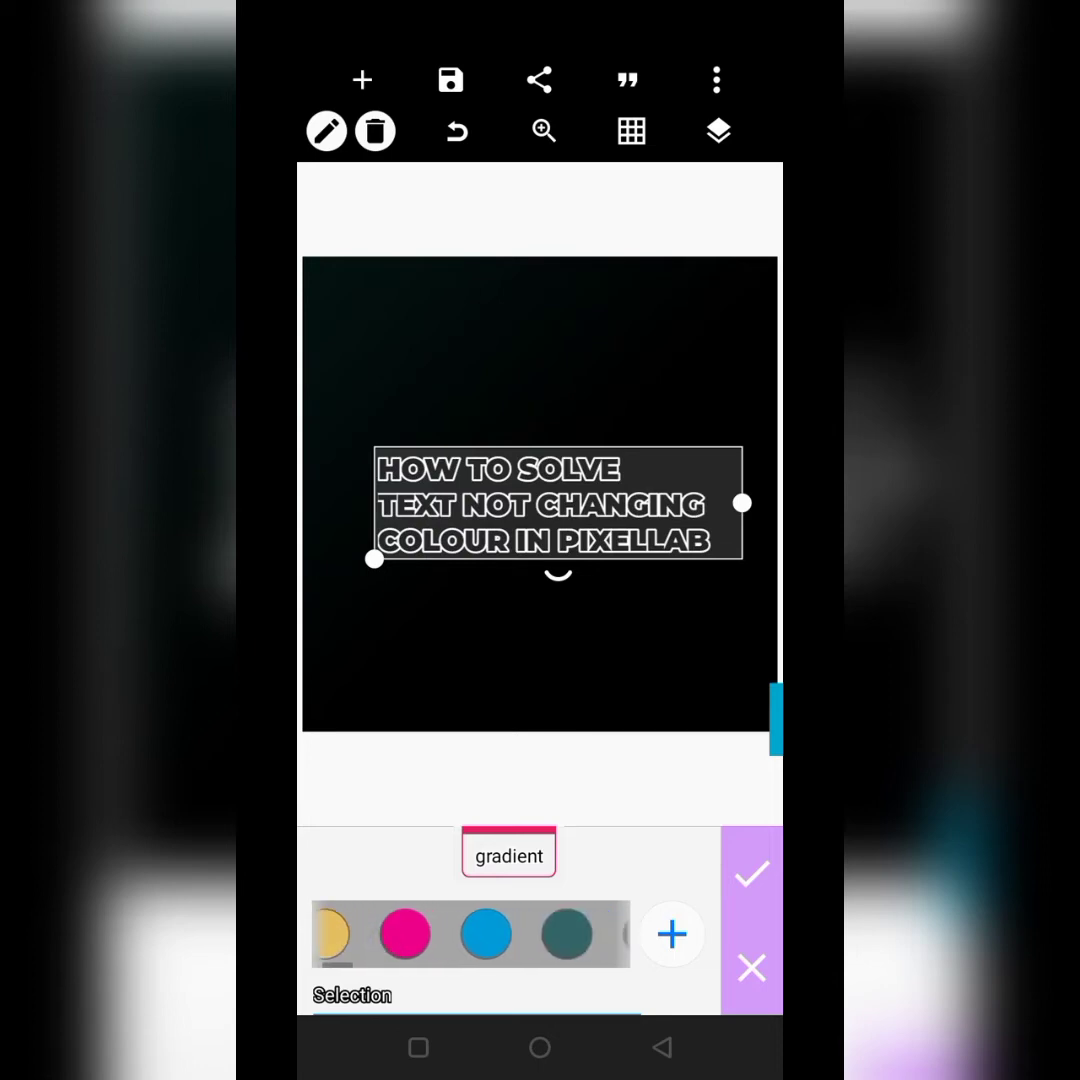
left_click_drag(580, 935, 400, 935)
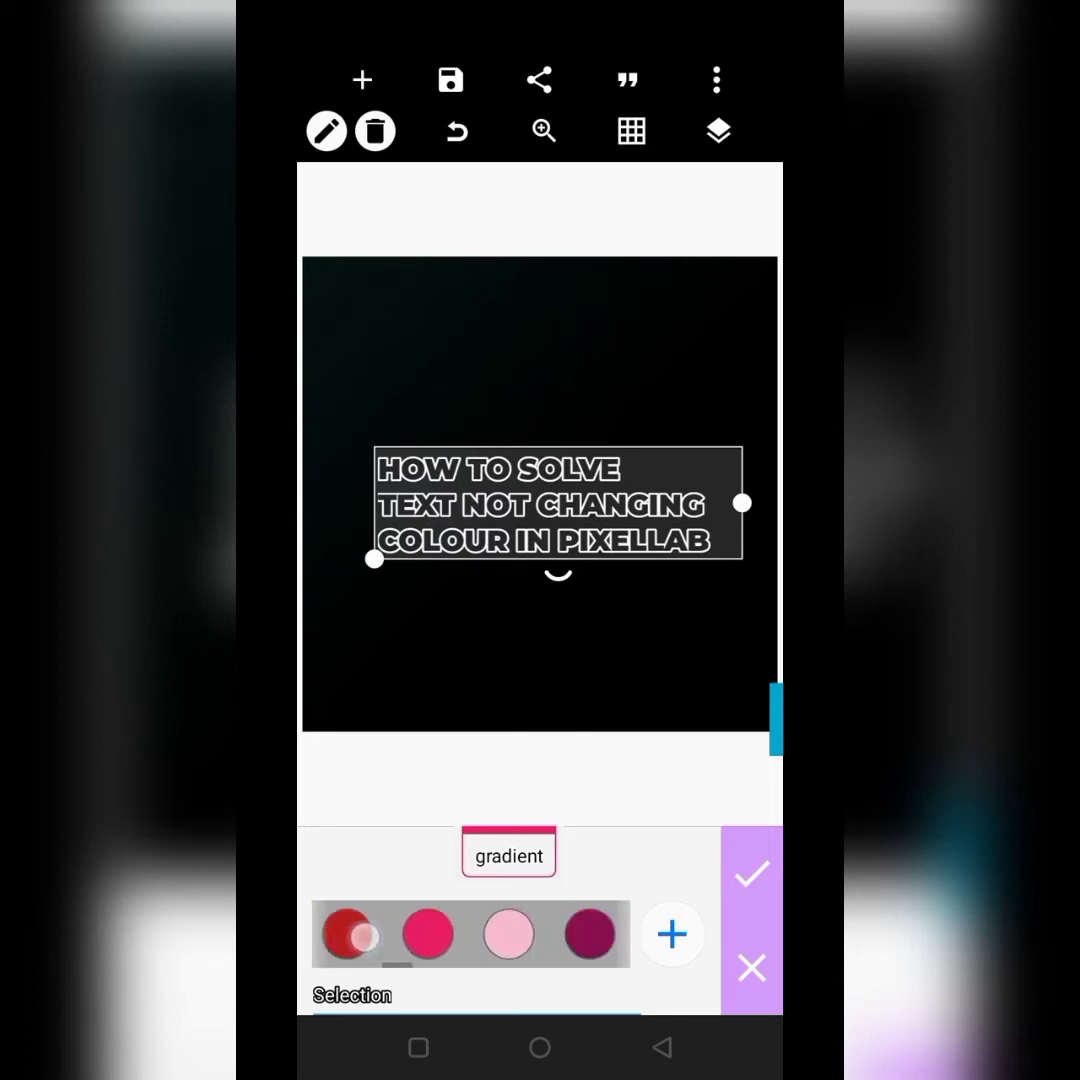
left_click_drag(580, 935, 400, 935)
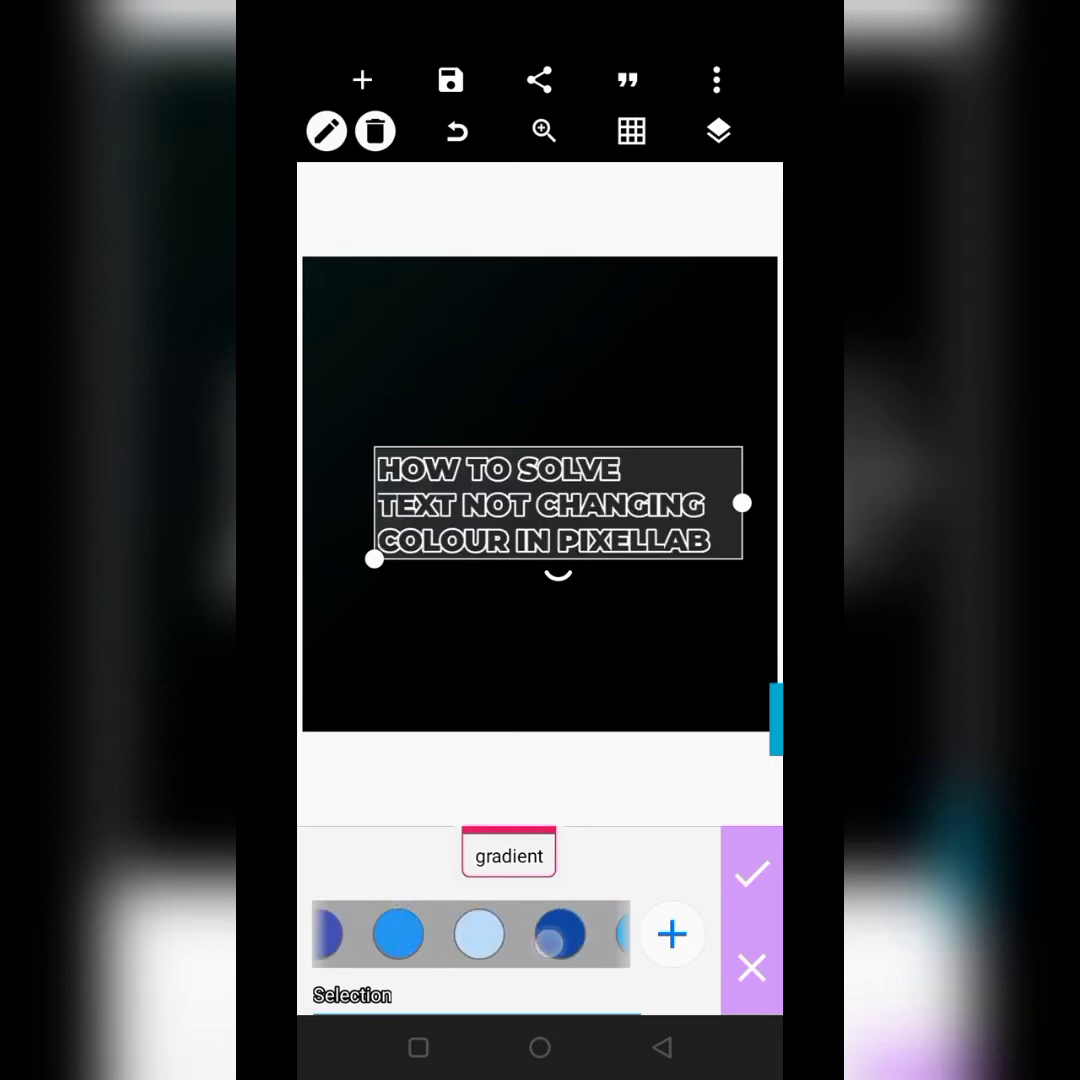
left_click_drag(580, 935, 450, 935)
left_click_drag(580, 935, 477, 930)
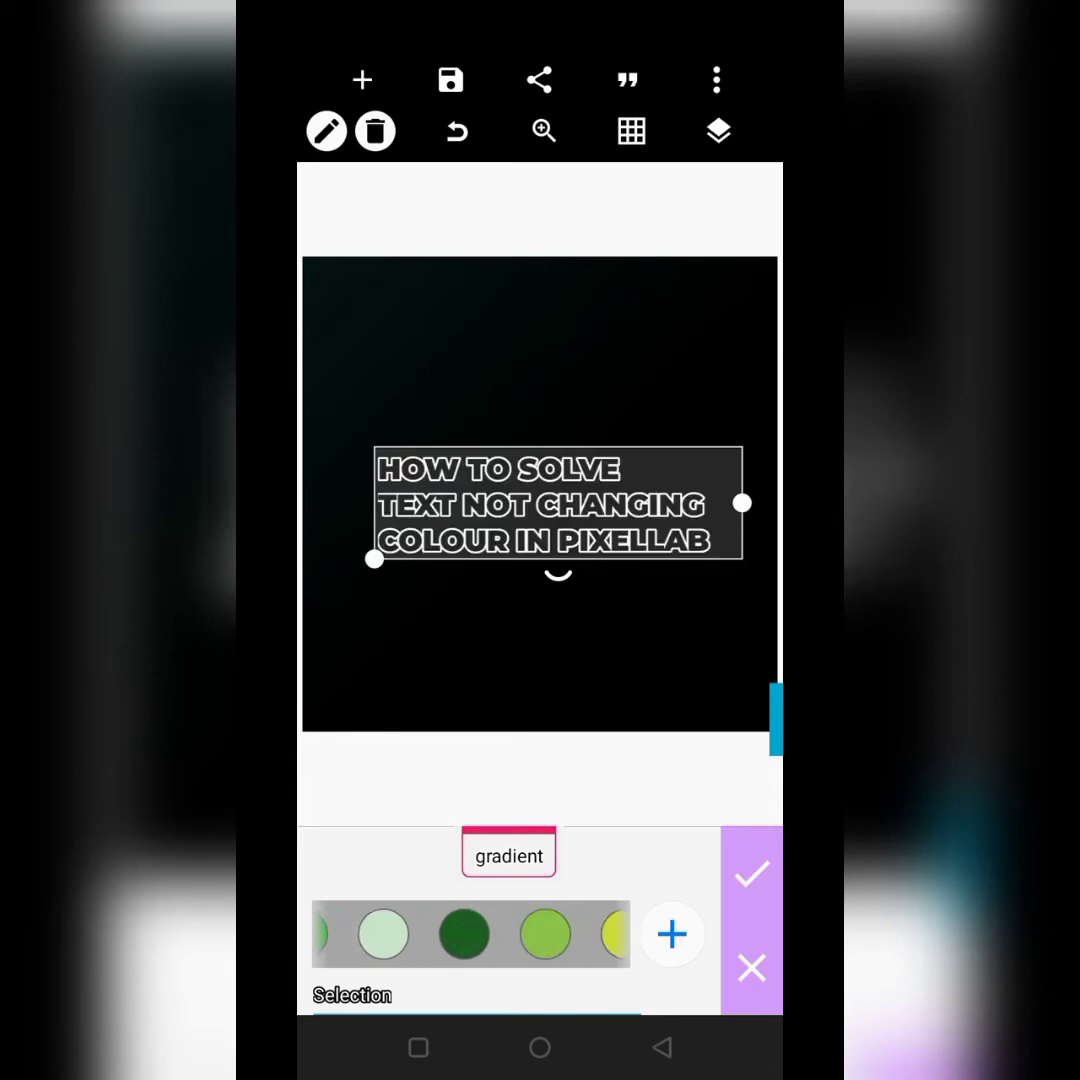
left_click_drag(580, 935, 378, 935)
left_click_drag(580, 935, 400, 935)
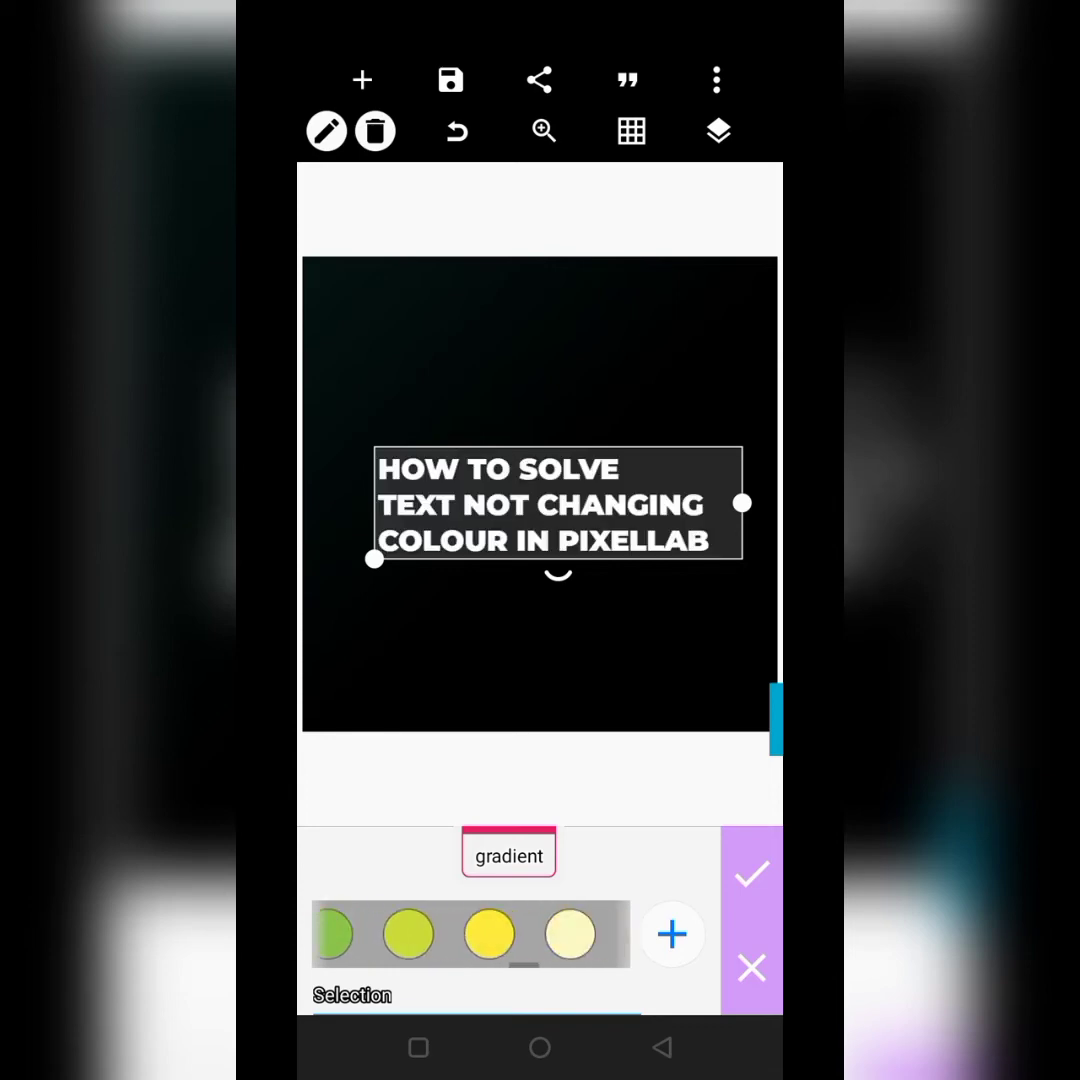
mouse_move(580, 935)
left_mouse_down()
mouse_move(350, 935)
mouse_move(480, 940)
left_mouse_up()
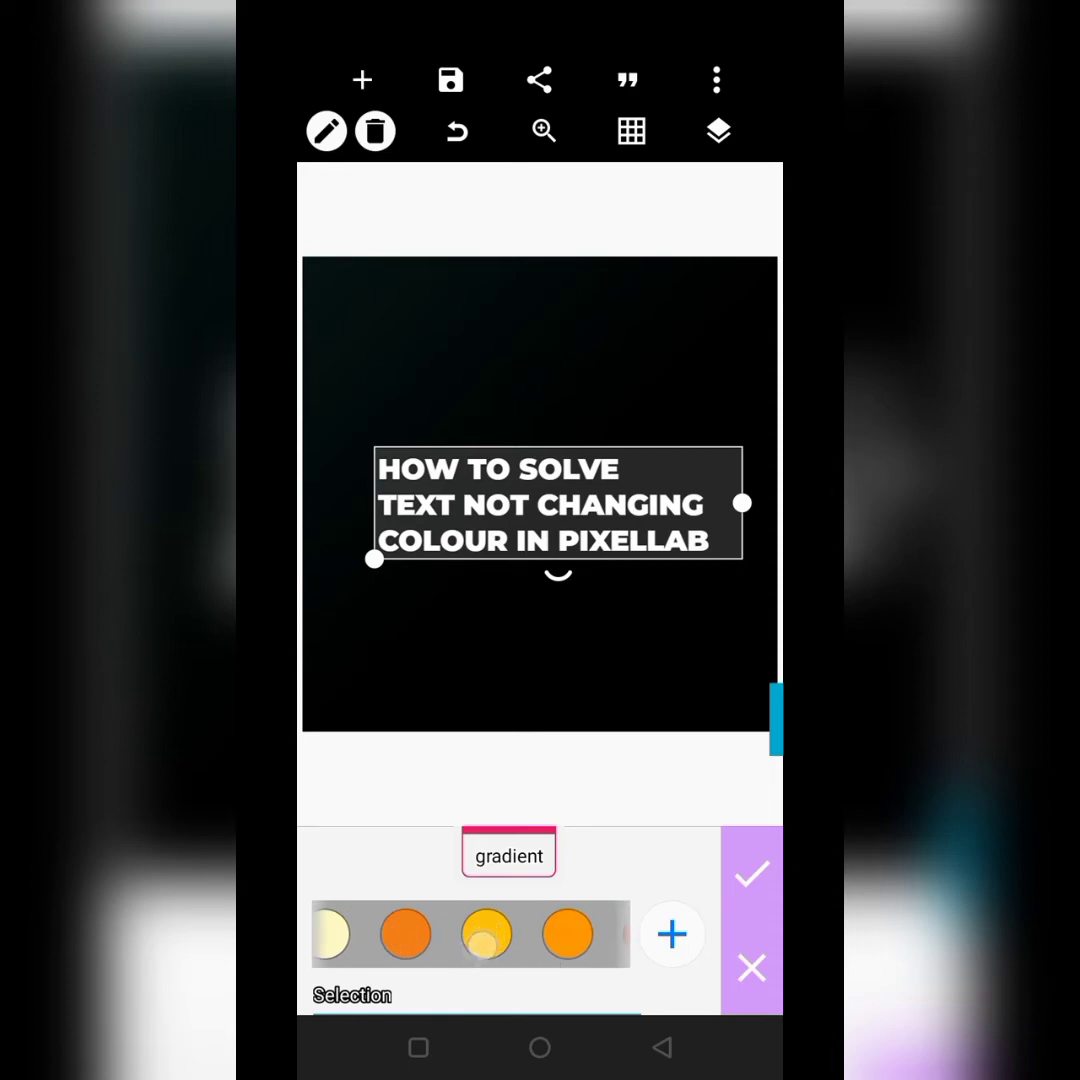
left_click_drag(442, 516, 420, 540)
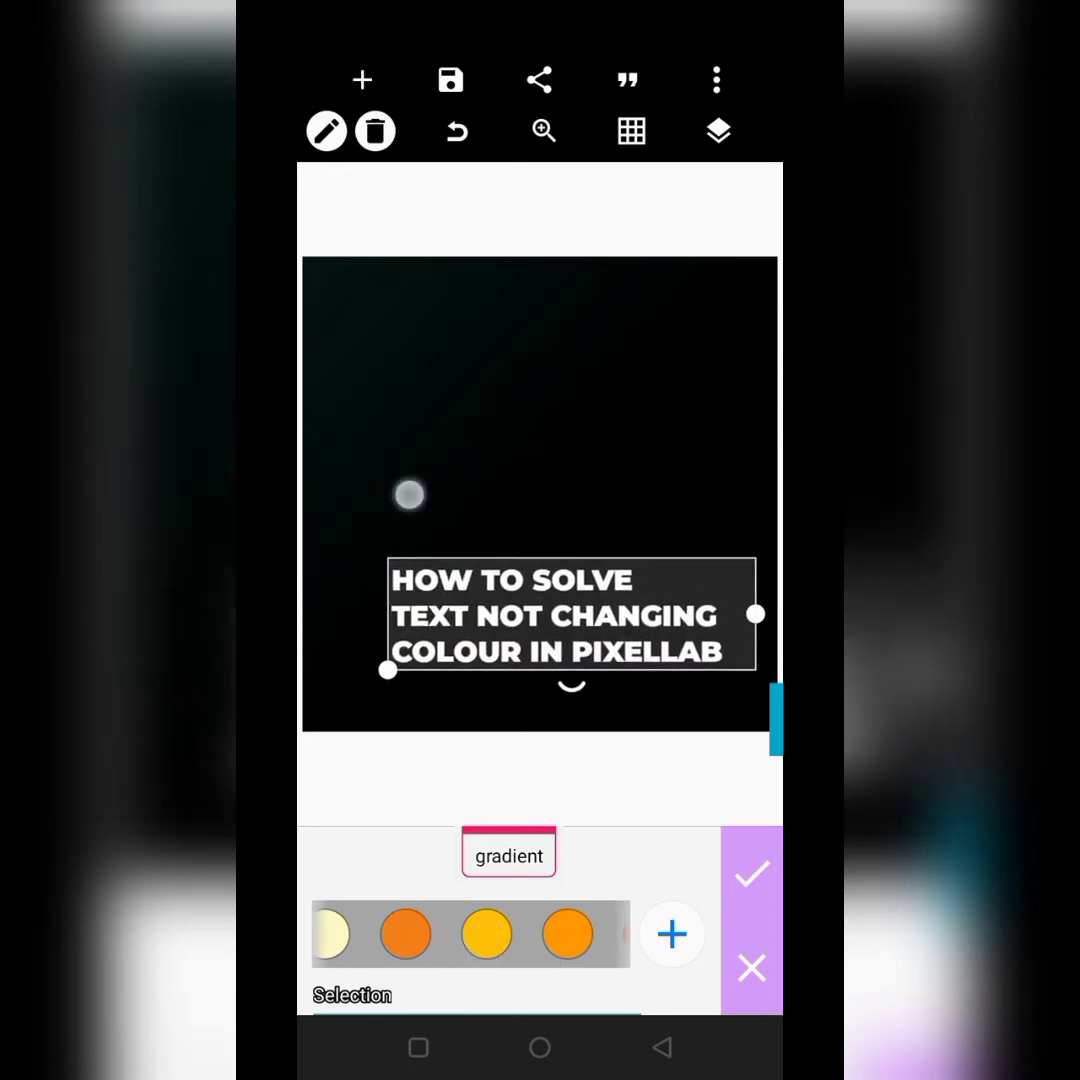
left_click_drag(560, 935, 334, 934)
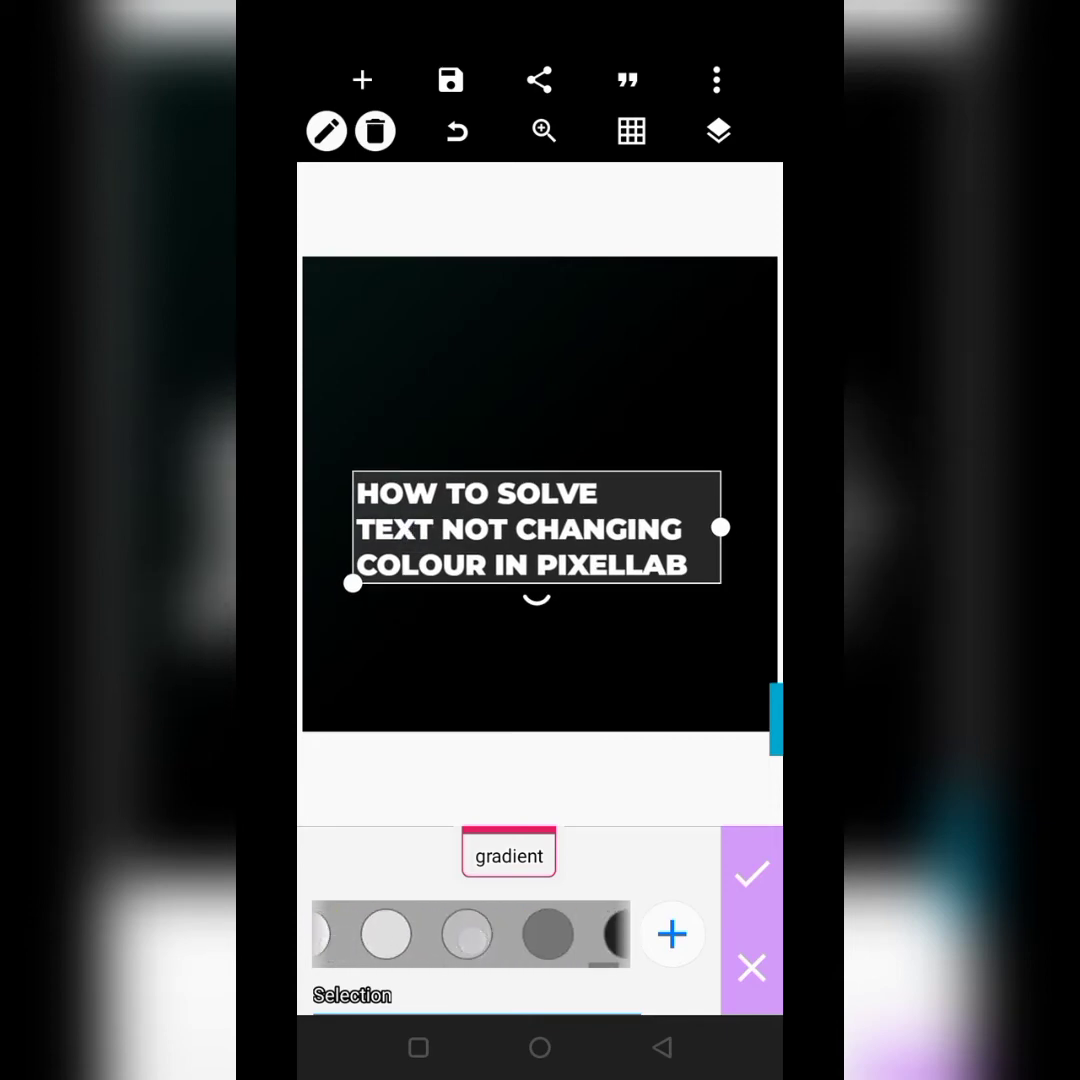
mouse_move(600, 934)
left_mouse_down()
mouse_move(334, 934)
mouse_move(358, 886)
left_mouse_up()
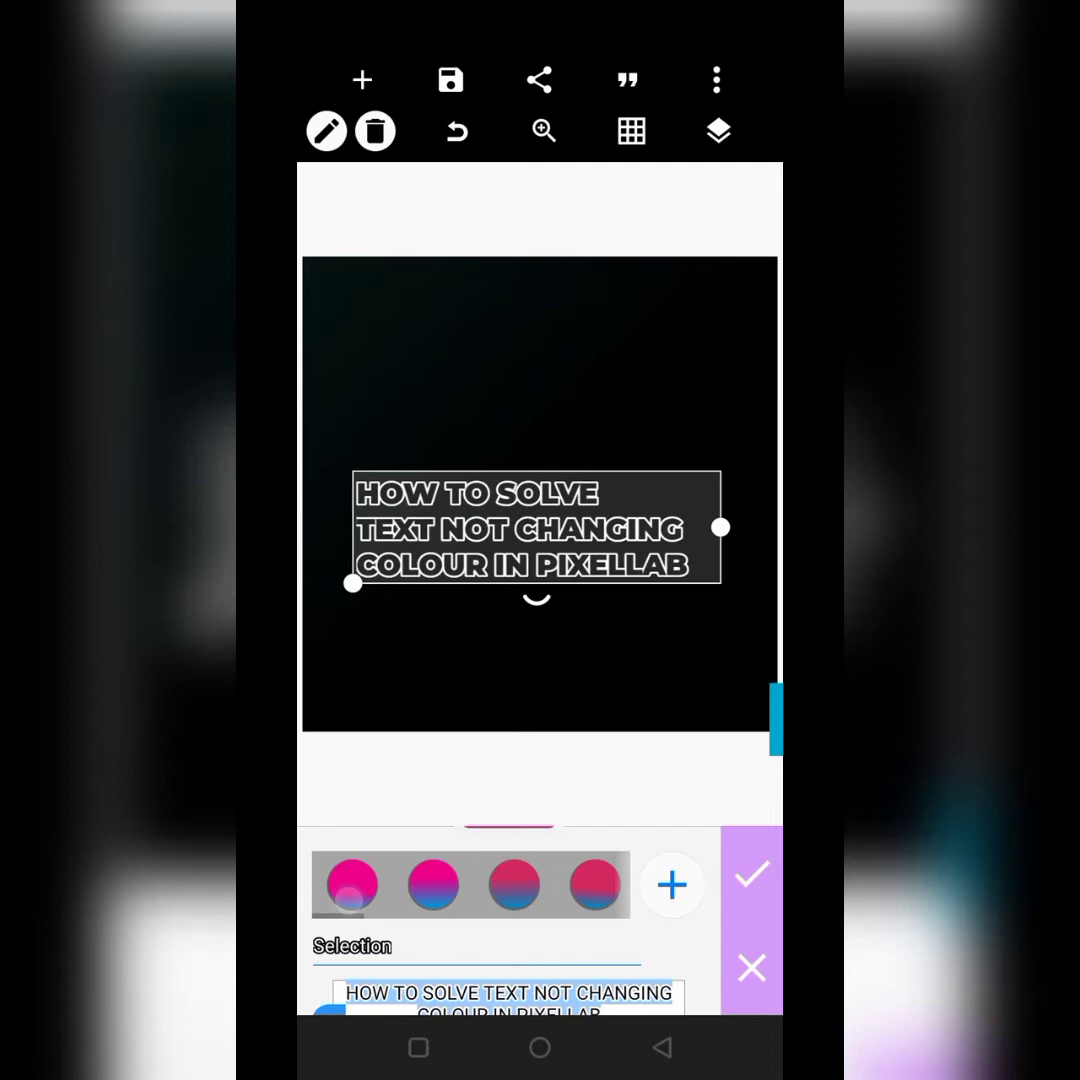
left_click_drag(440, 895, 392, 903)
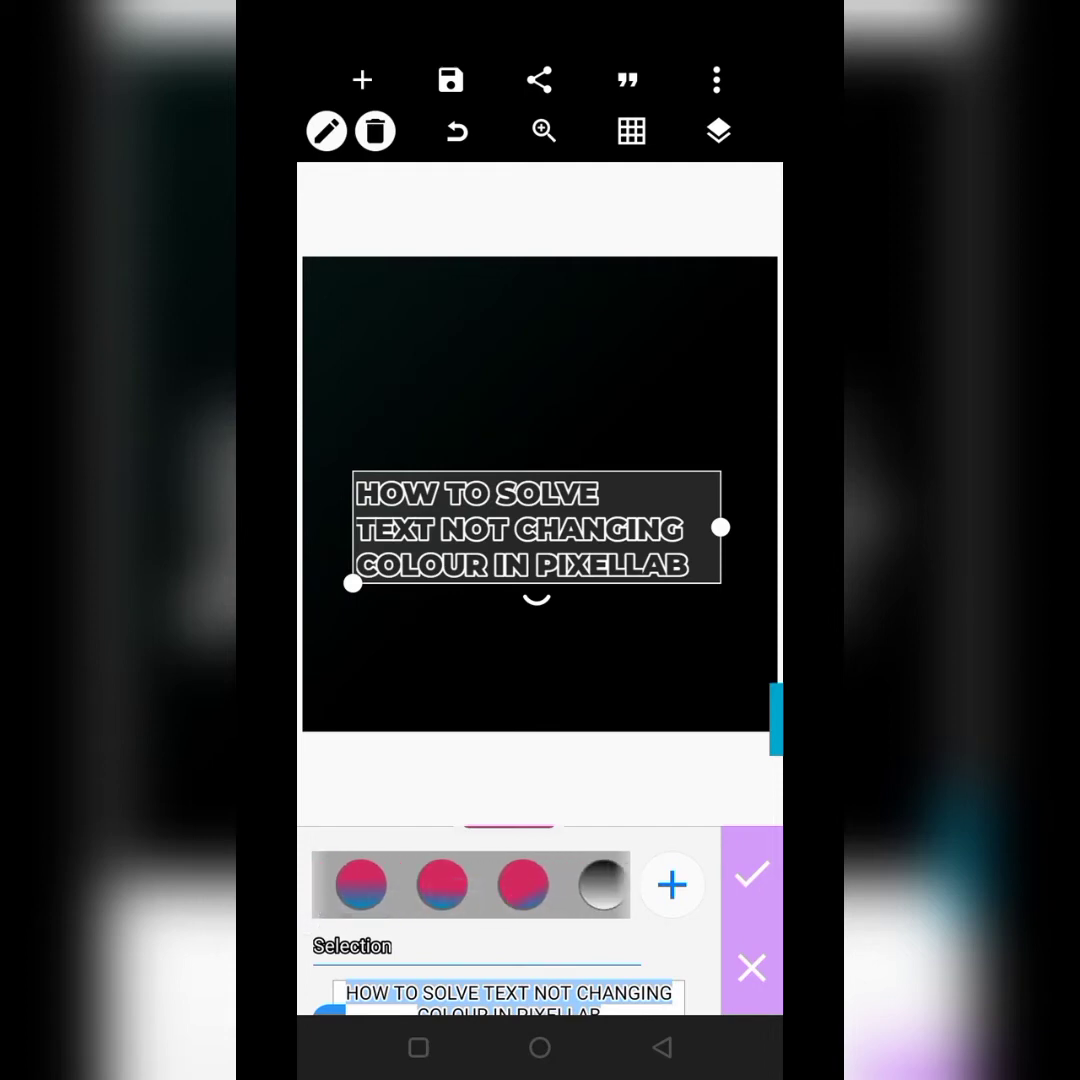
Close the text editing panel with the checkmark and deselect the white title
left_click(752, 874)
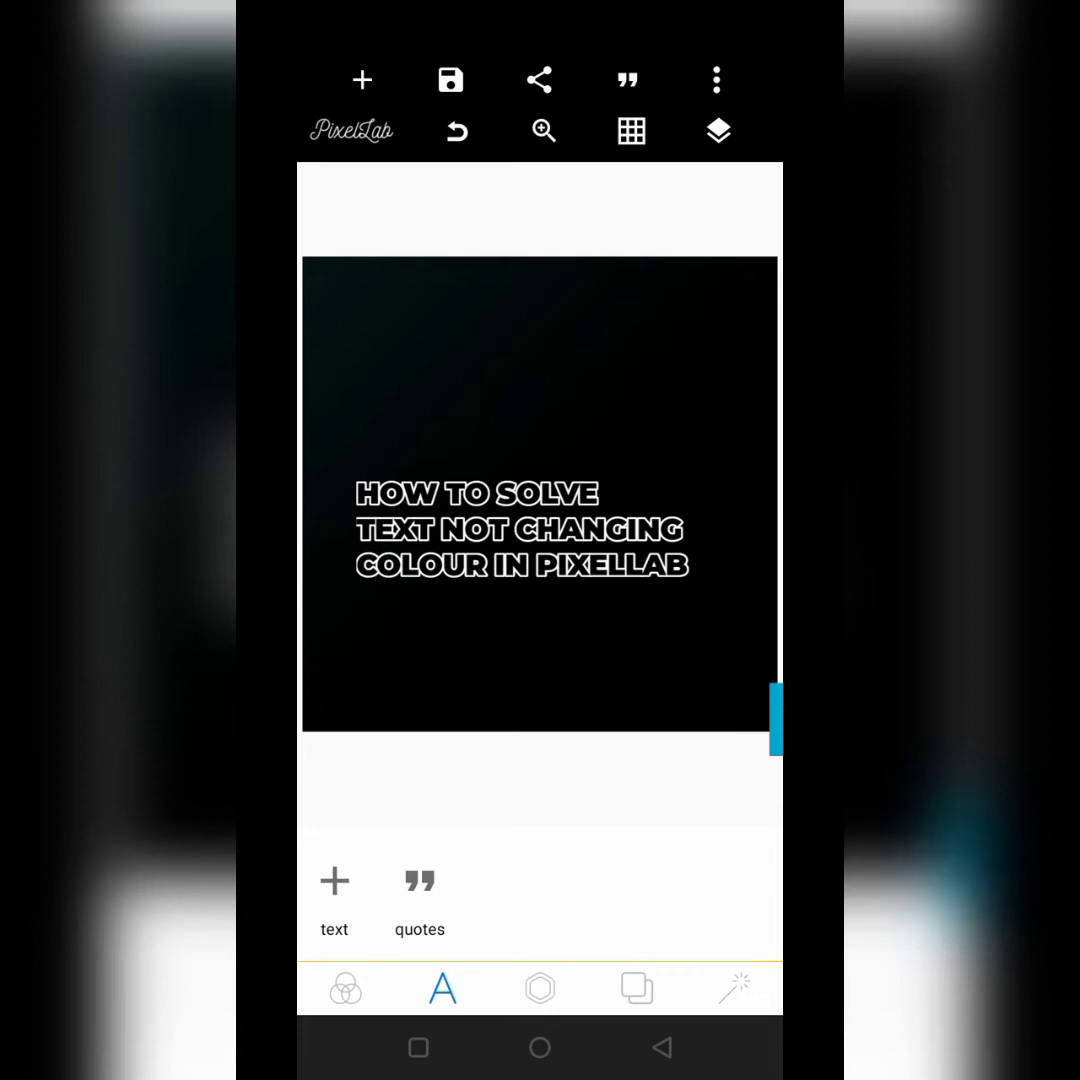
left_click(776, 720)
Leave PixelLab for Android Settings through quick settings and enter the System section
left_click(540, 1047)
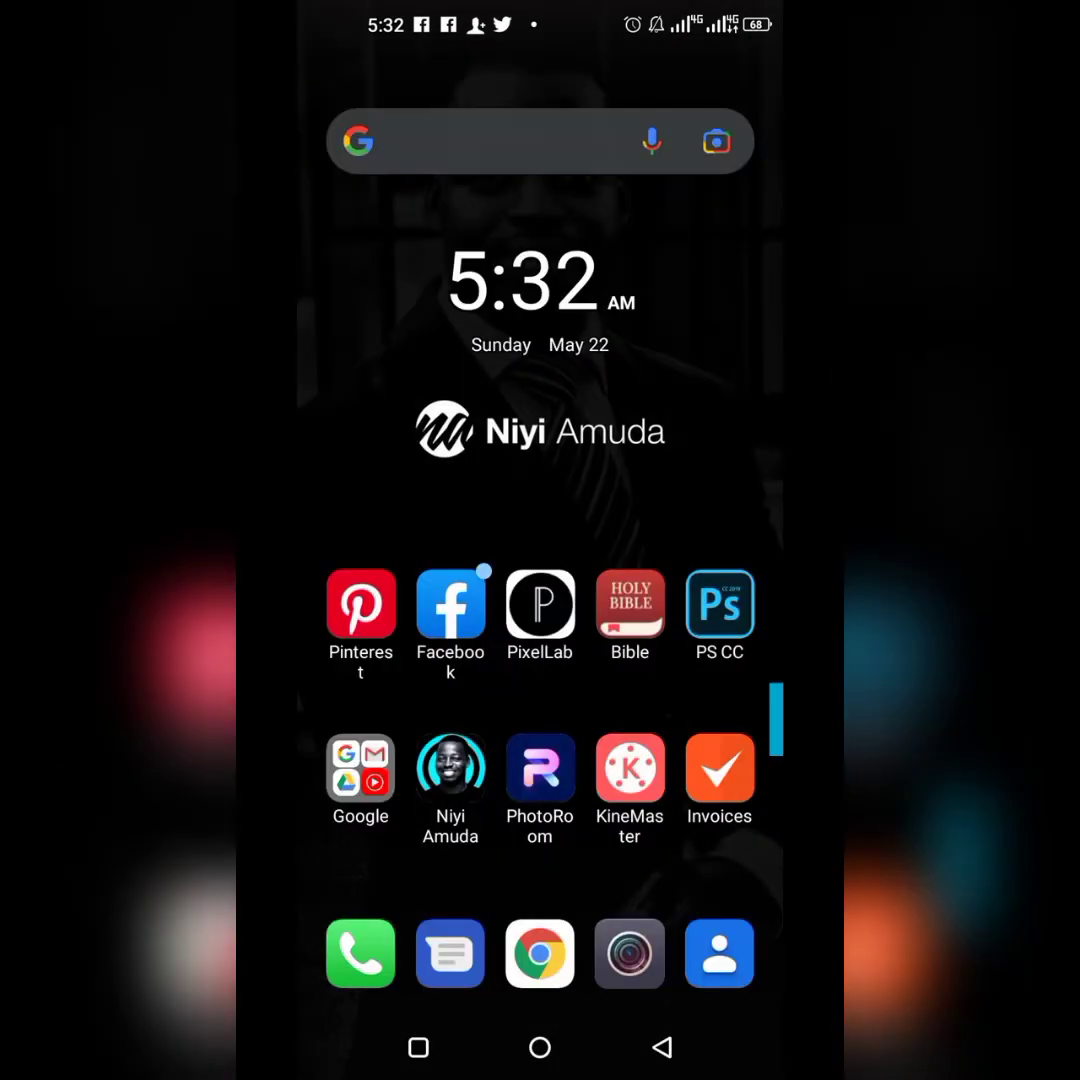
left_click_drag(540, 20, 540, 800)
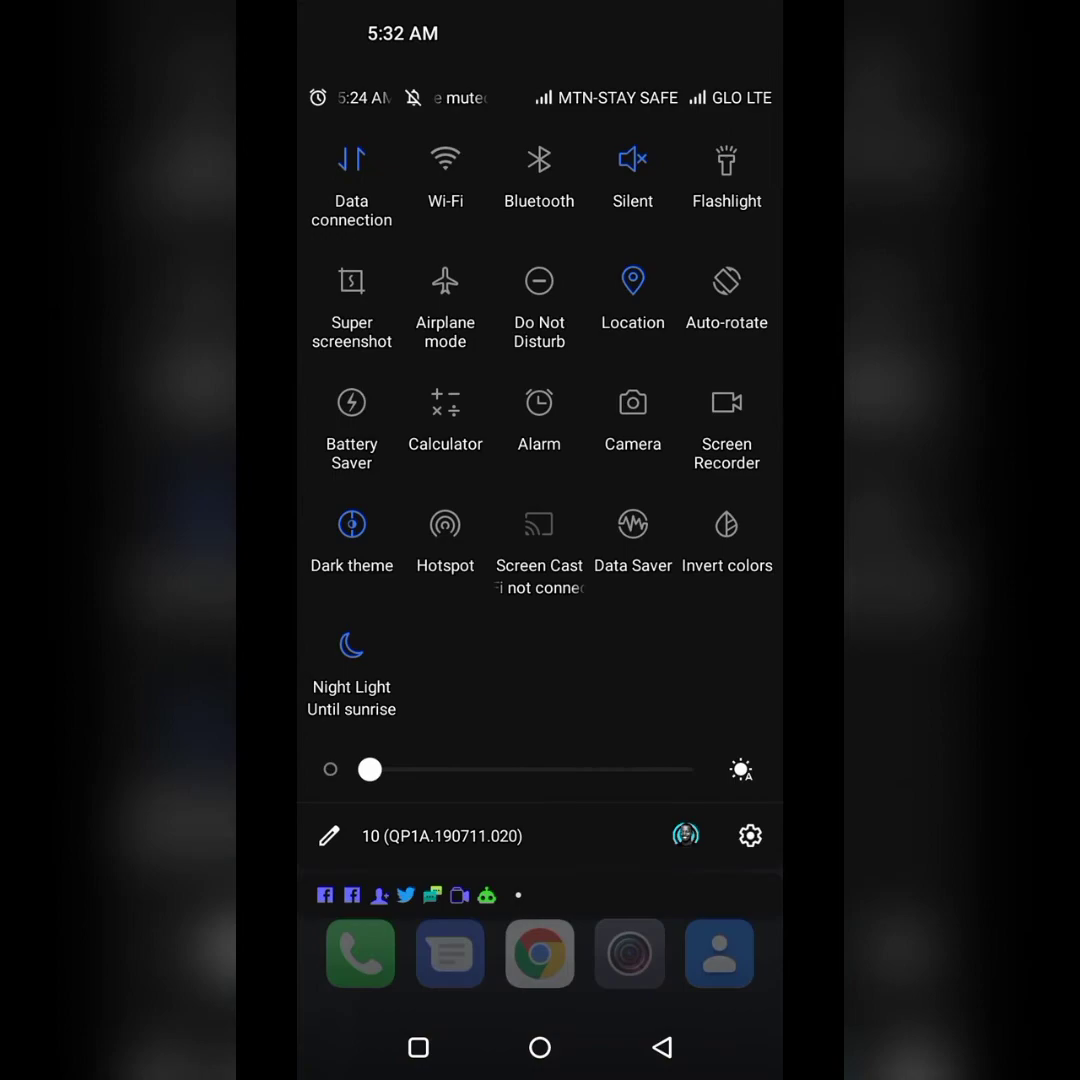
left_click_drag(540, 900, 540, 300)
scroll(540, 600, "up", 3)
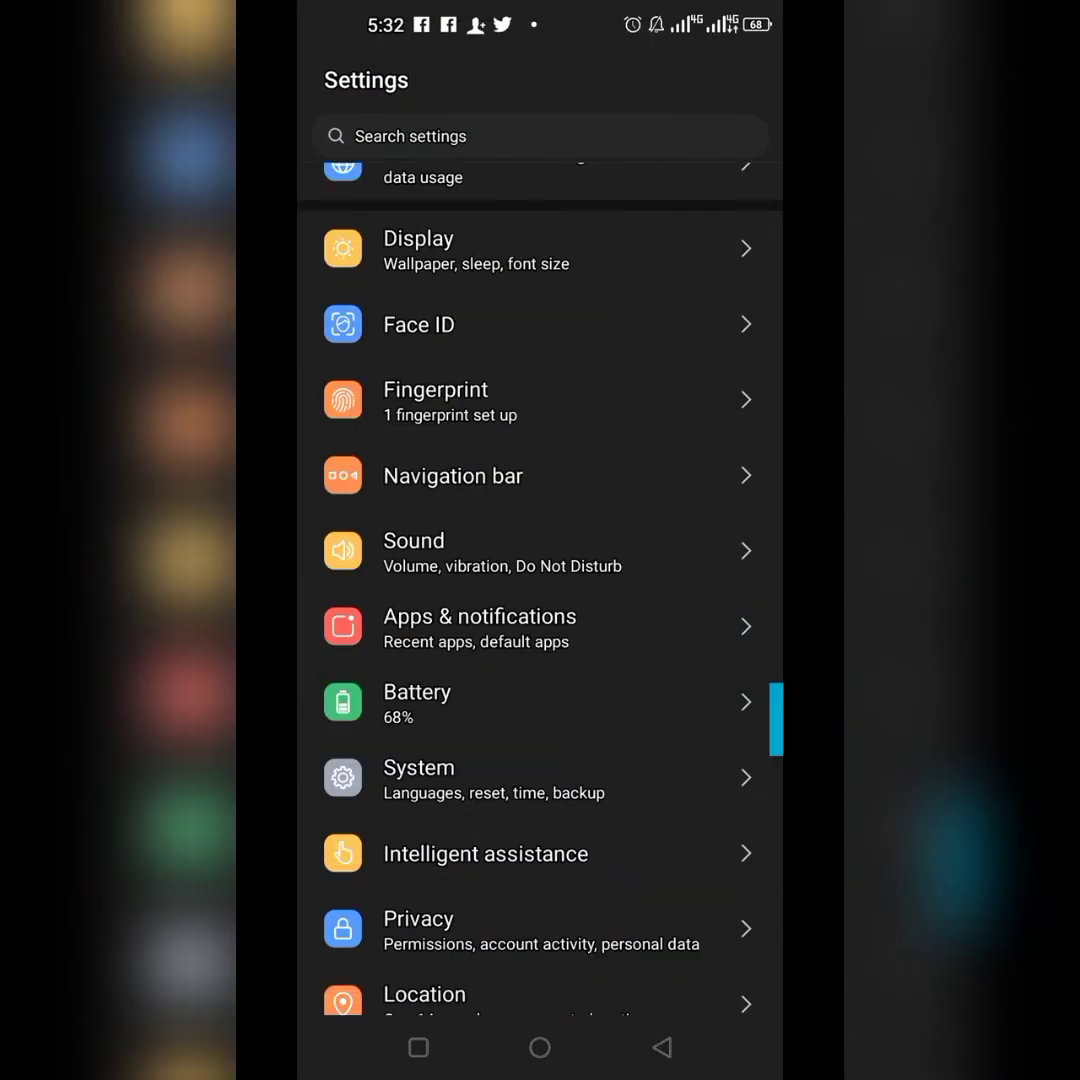
scroll(540, 600, "up", 5)
scroll(540, 600, "up", 3)
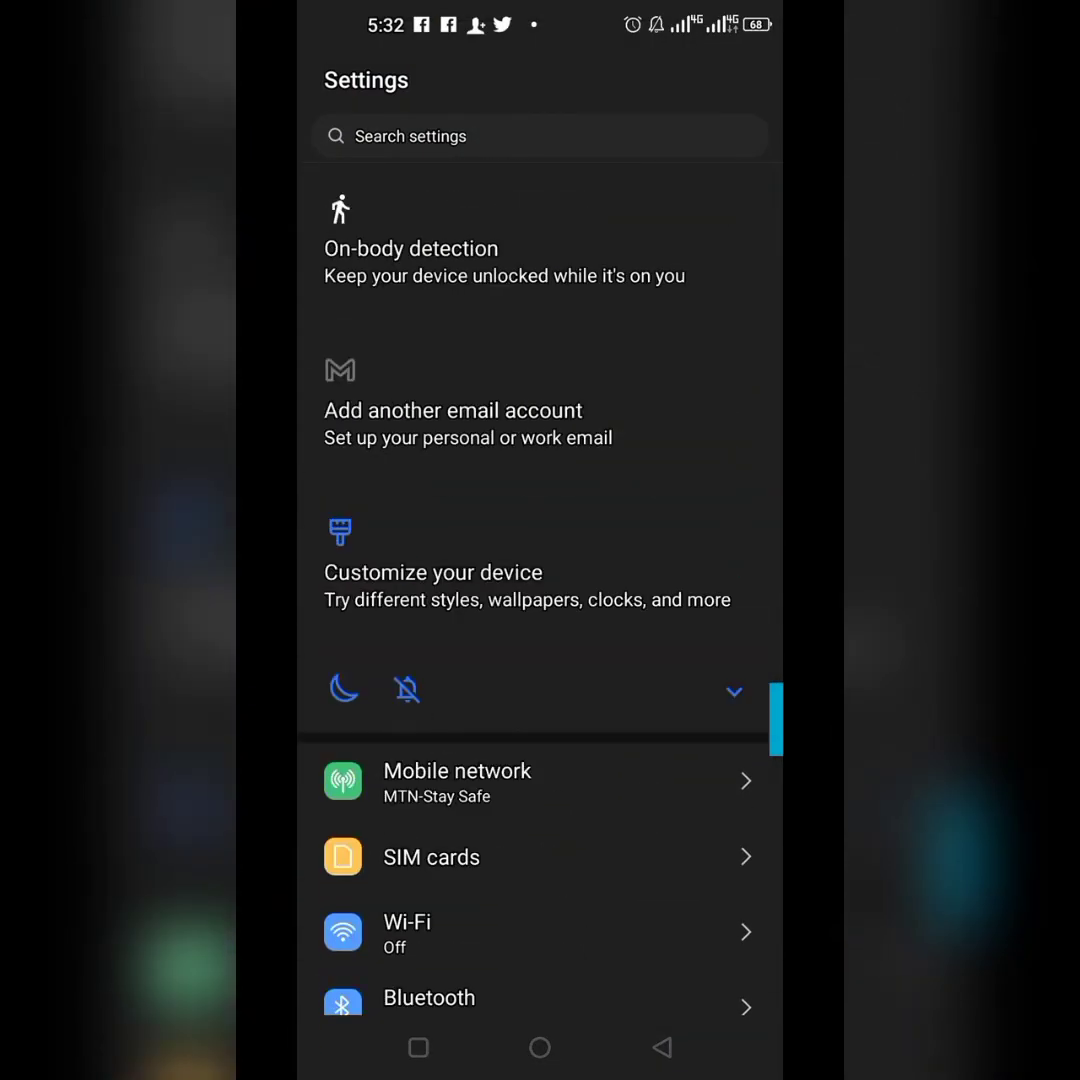
scroll(540, 700, "down", 3)
scroll(593, 906, "down", 2)
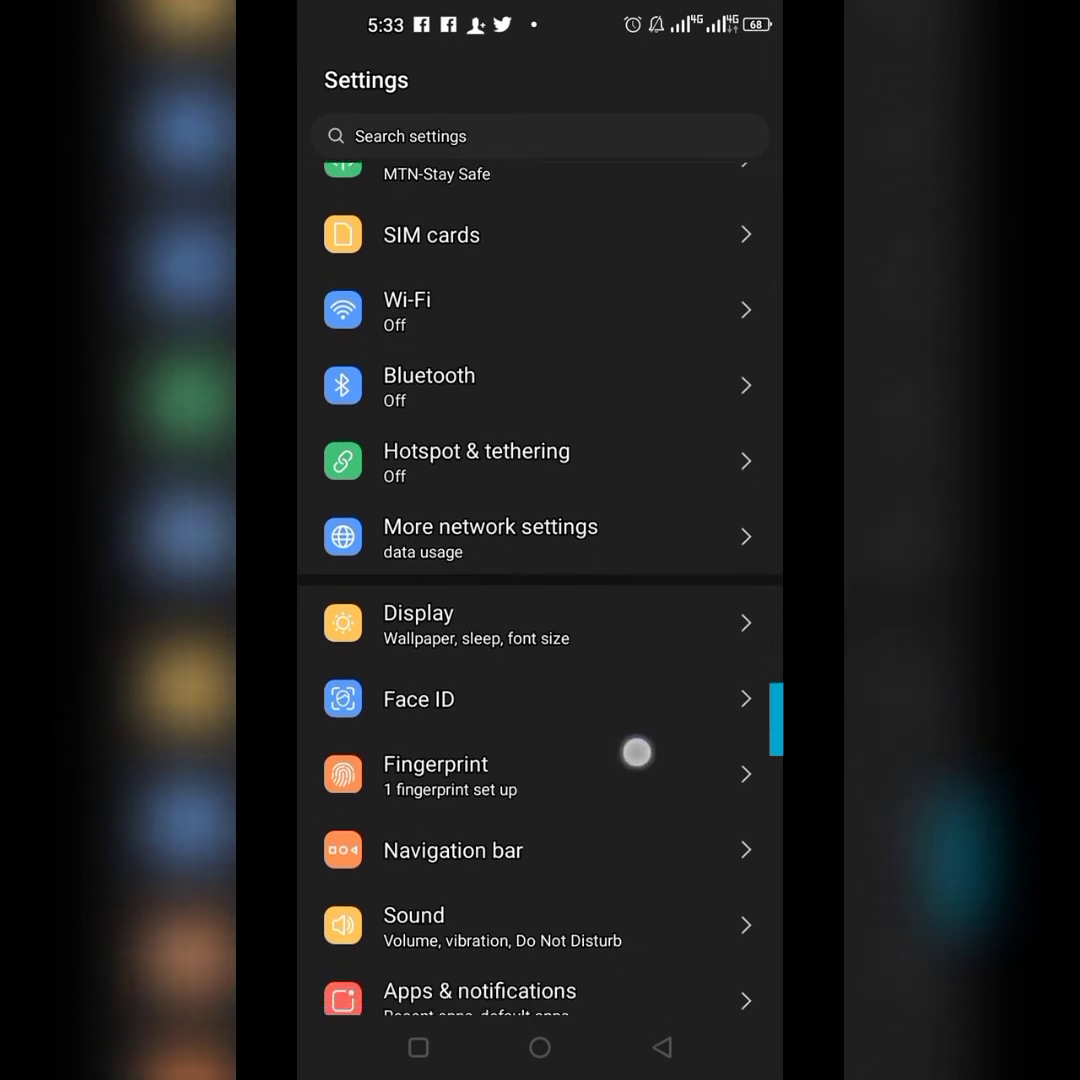
scroll(620, 768, "down", 2)
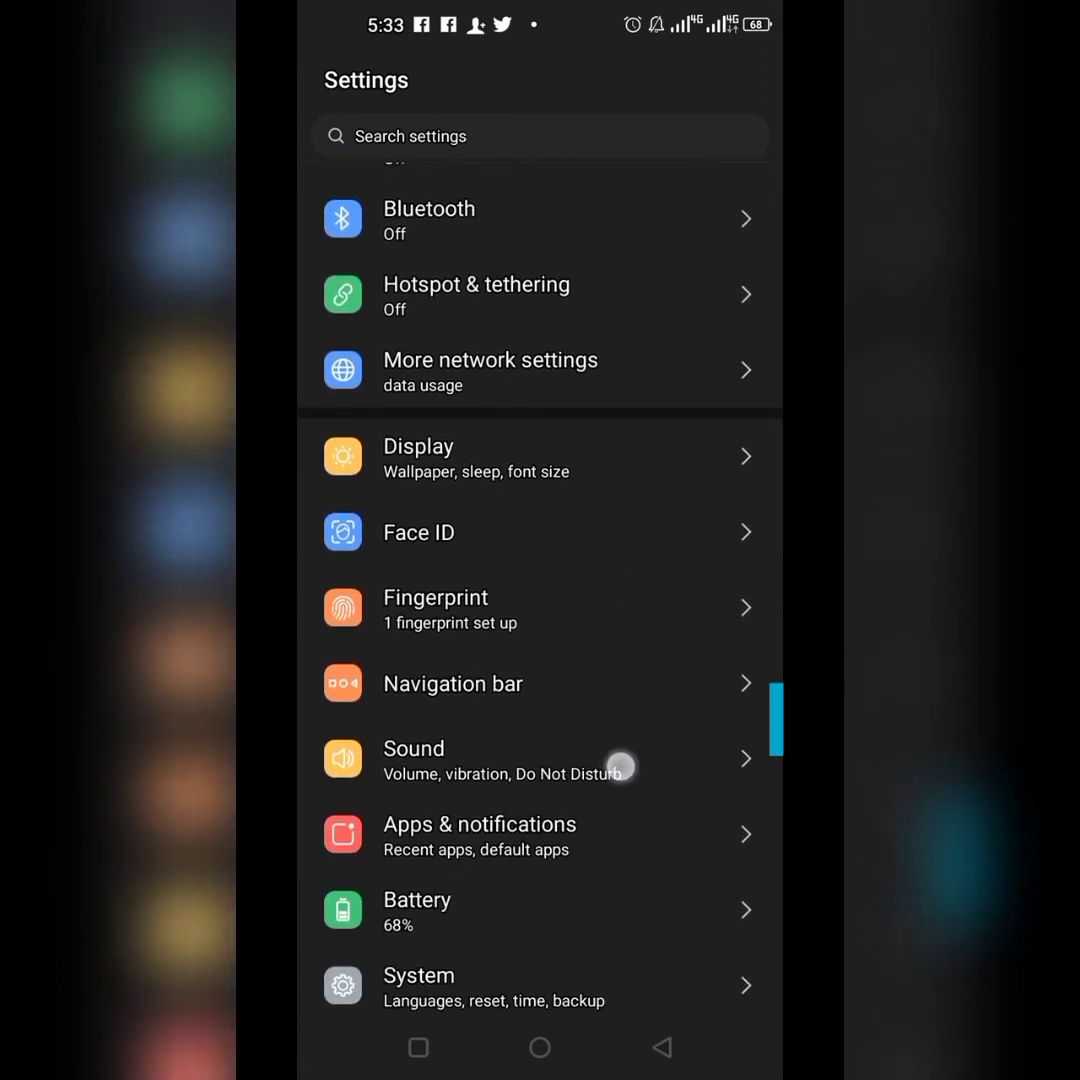
scroll(620, 768, "down", 1)
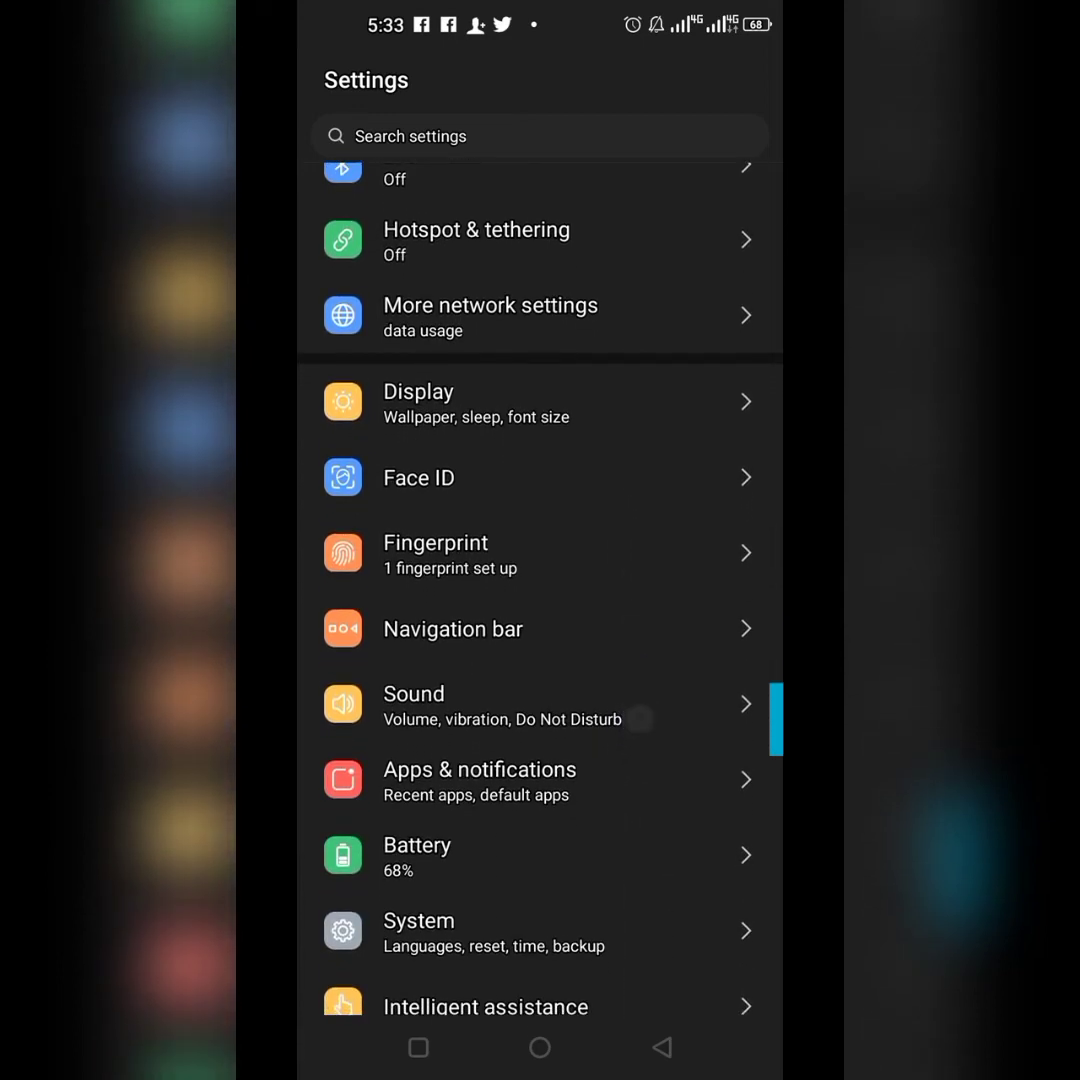
scroll(630, 740, "down", 3)
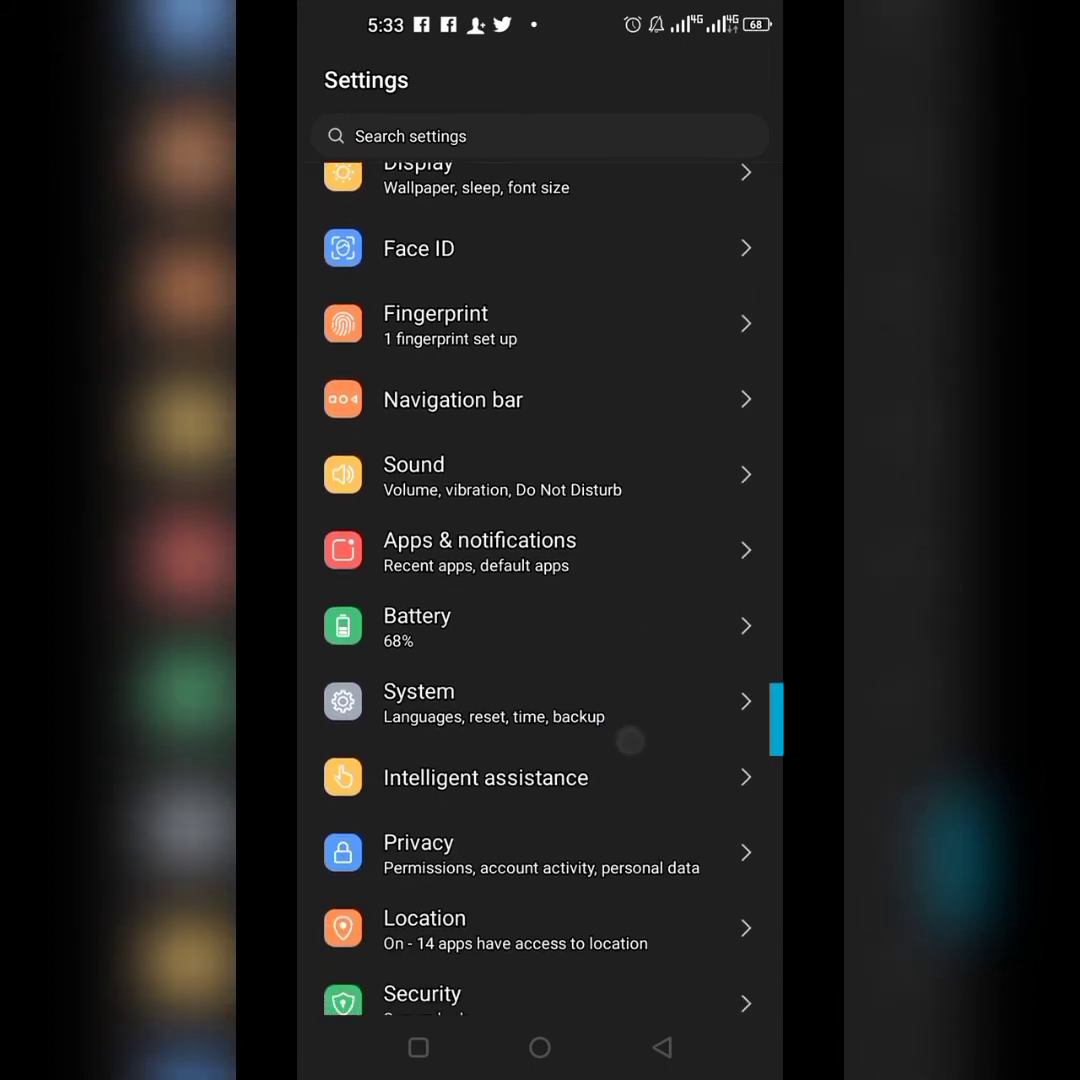
left_click(480, 703)
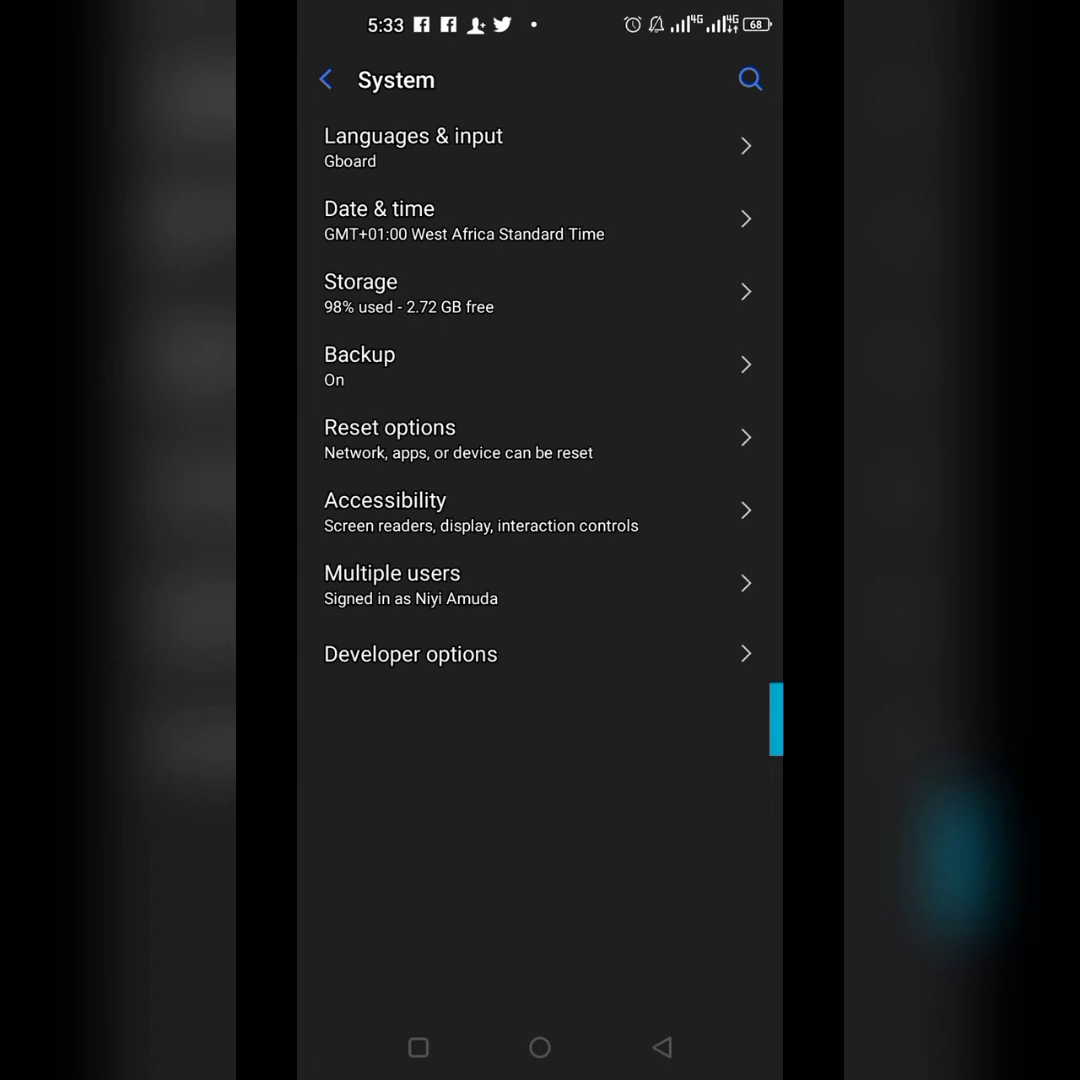
left_click_drag(458, 899, 451, 863)
Turn off High contrast text under Accessibility, then return to the home screen
left_click(385, 510)
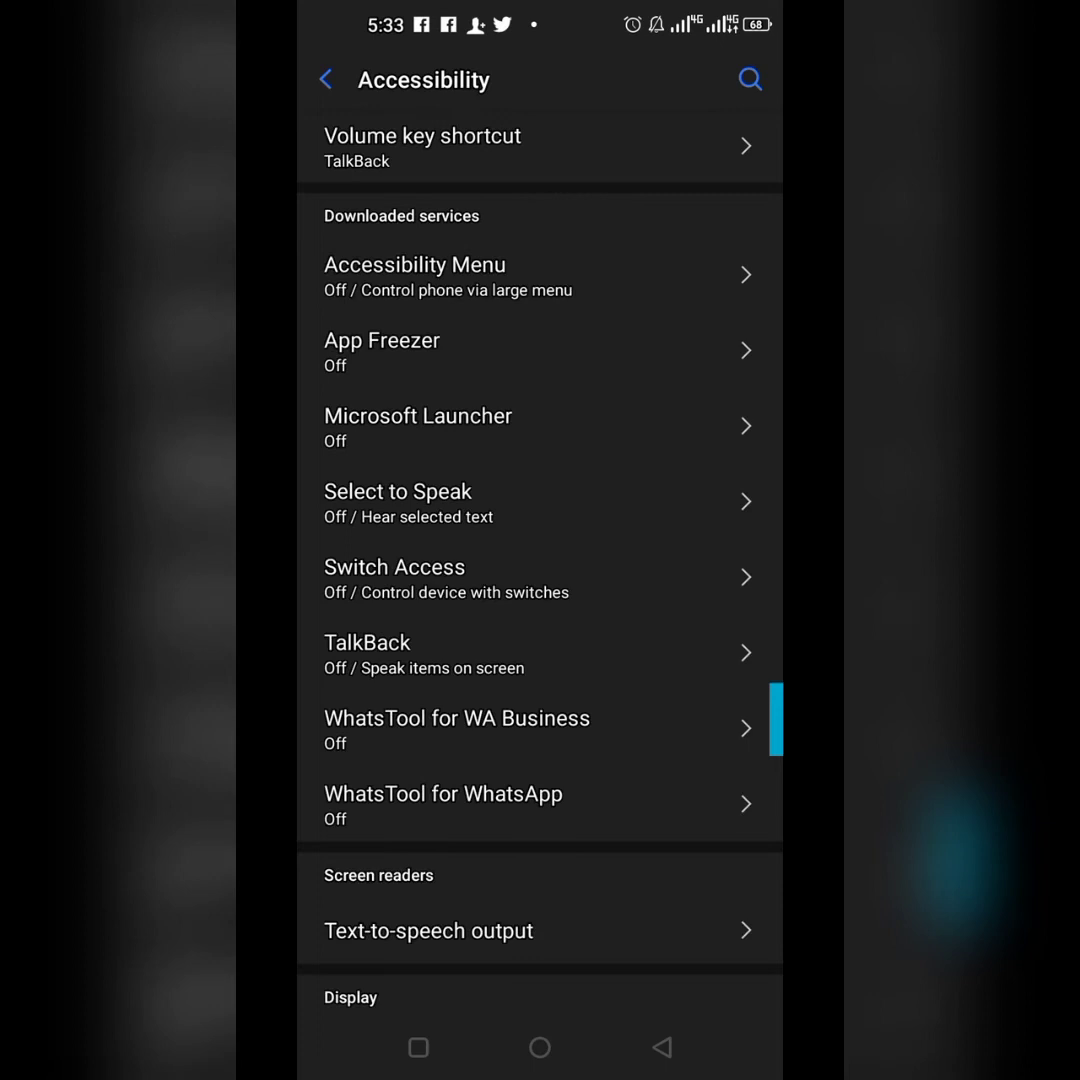
scroll(628, 752, "down", 3)
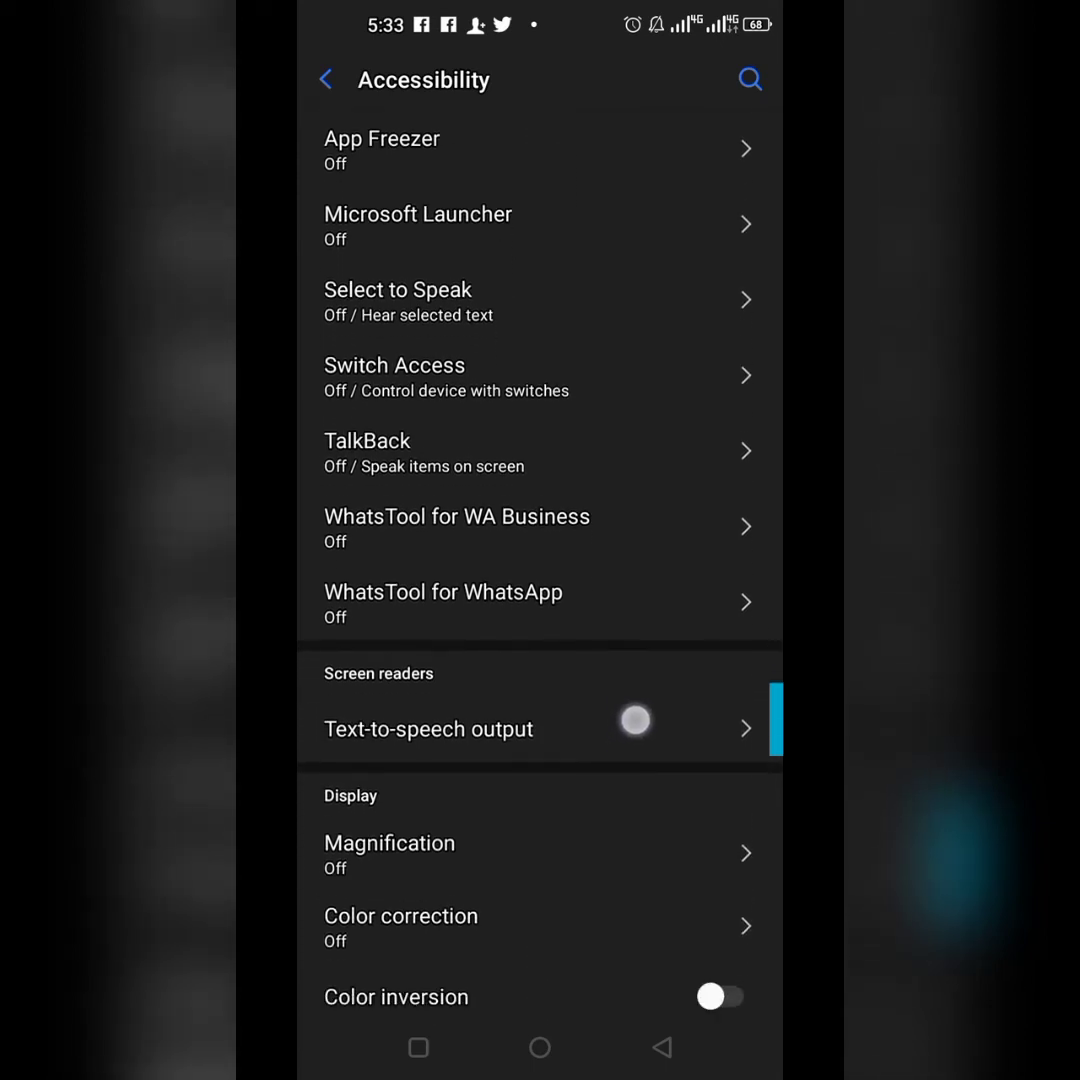
scroll(628, 752, "down", 2)
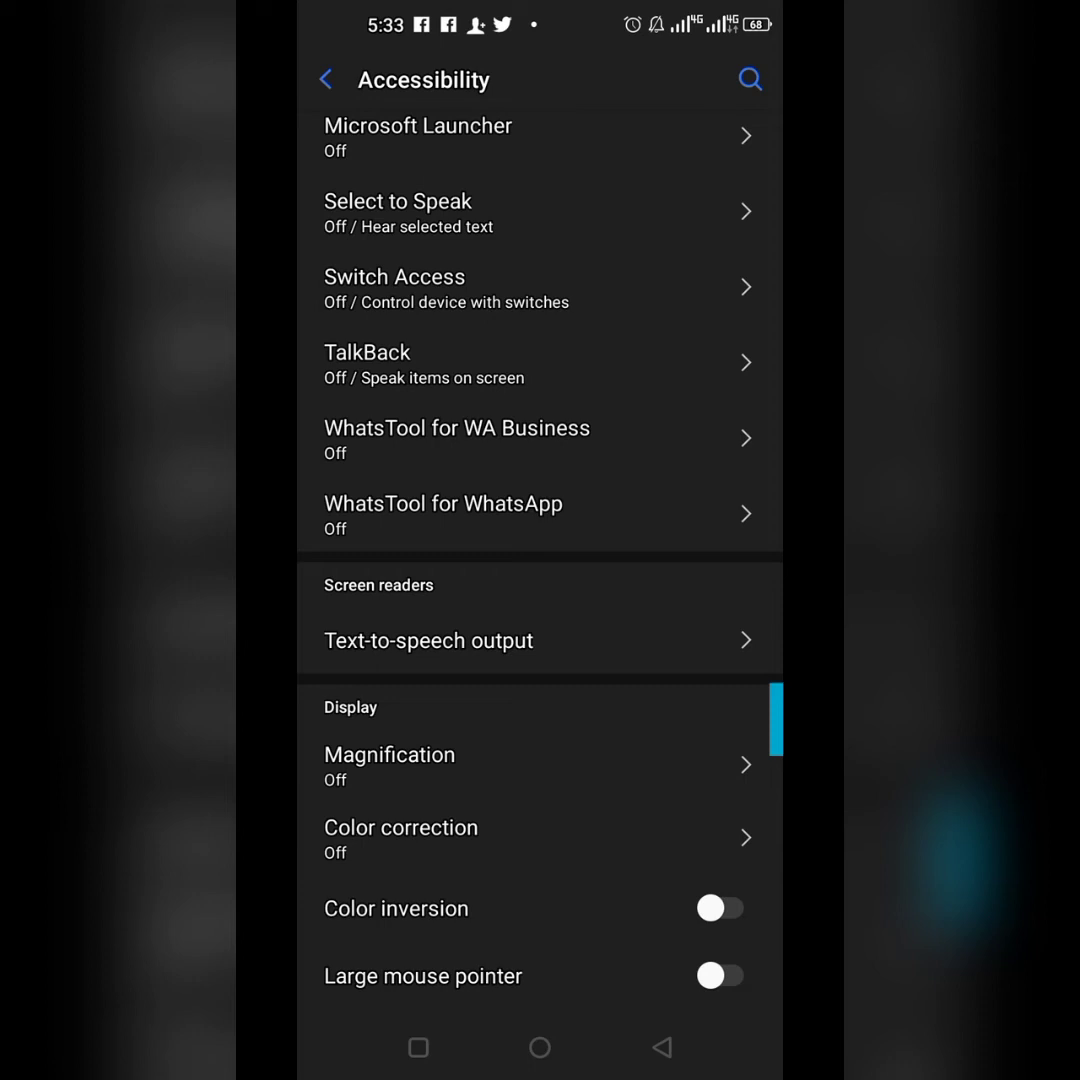
scroll(540, 730, "down", 4)
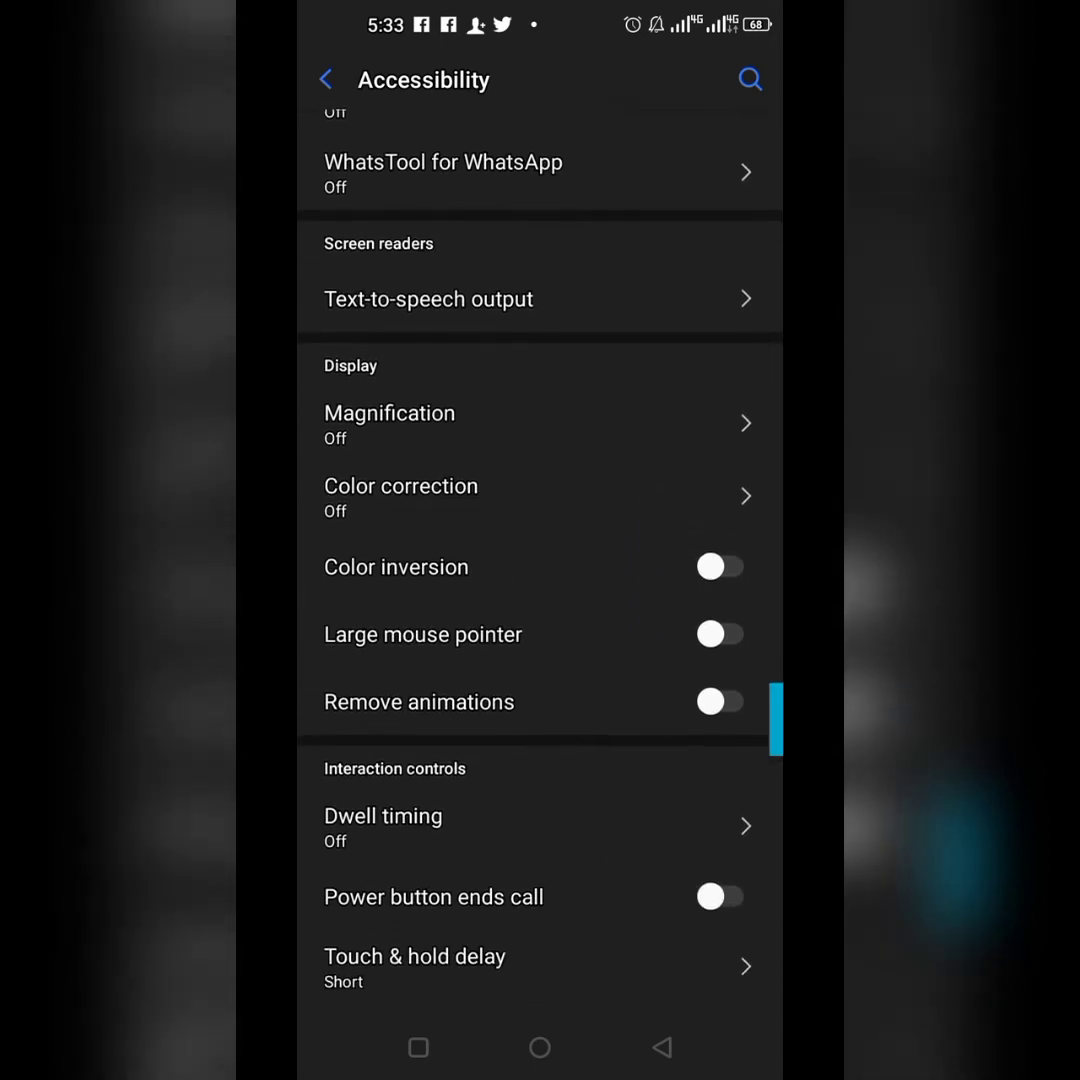
scroll(648, 698, "down", 3)
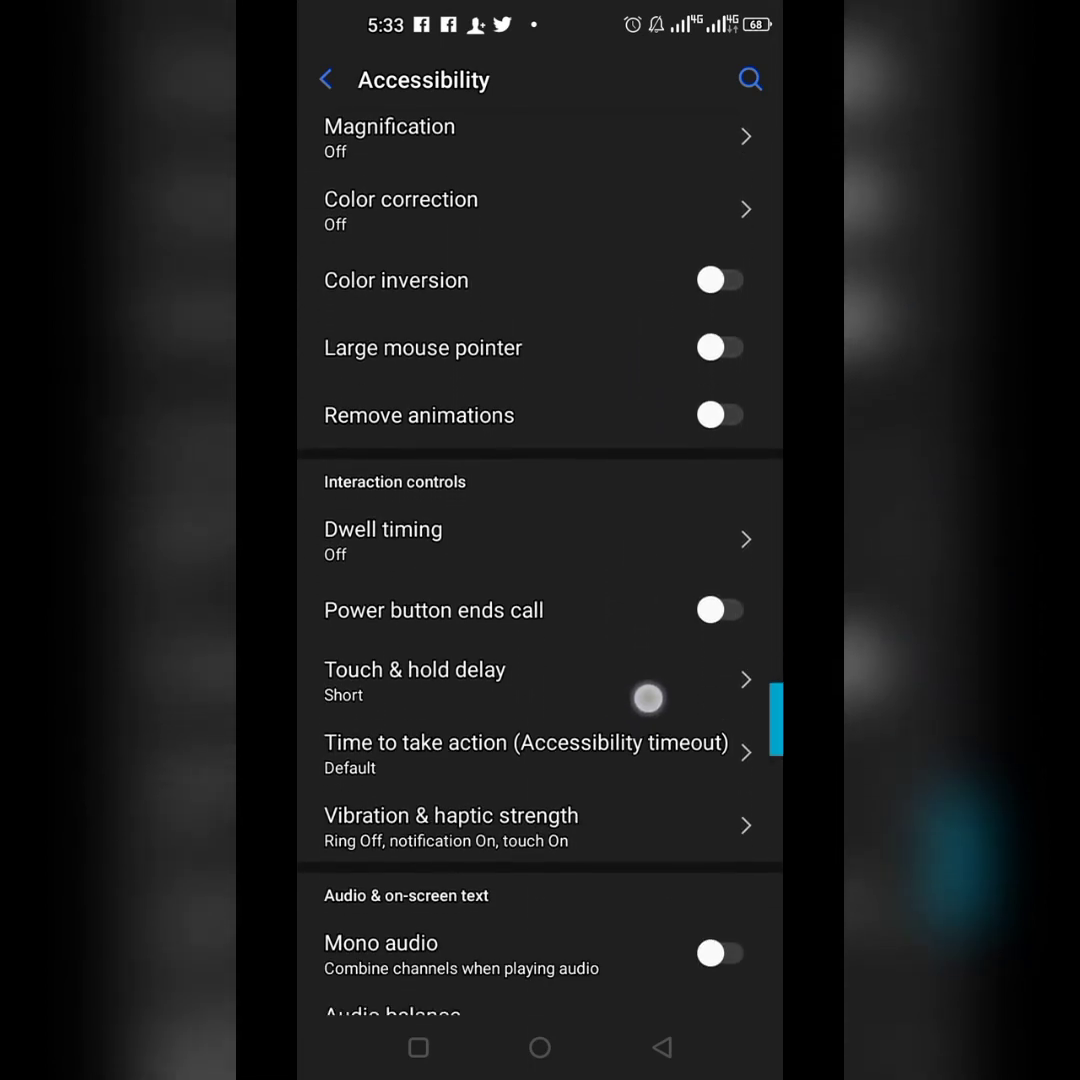
scroll(648, 698, "down", 2)
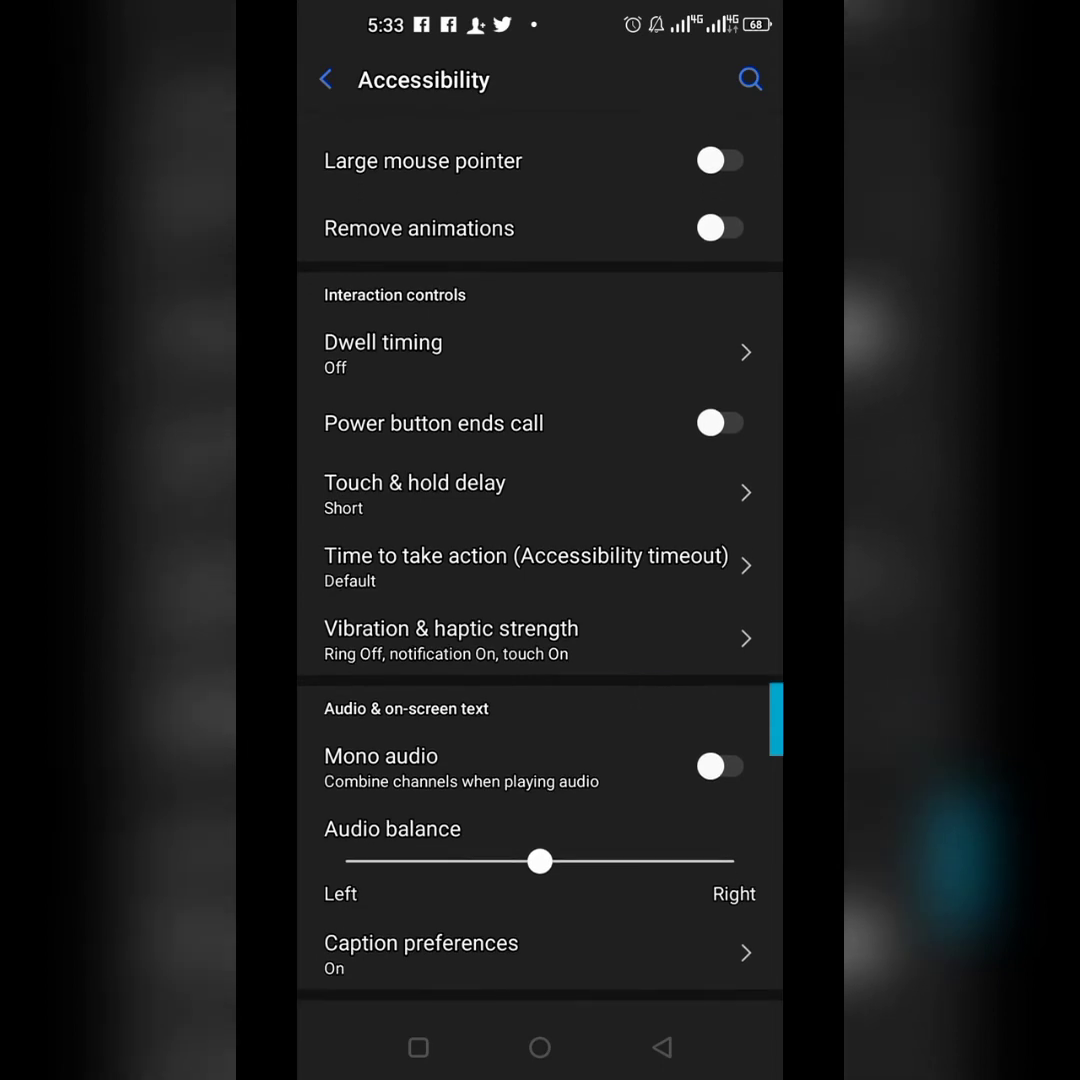
scroll(540, 600, "down", 1)
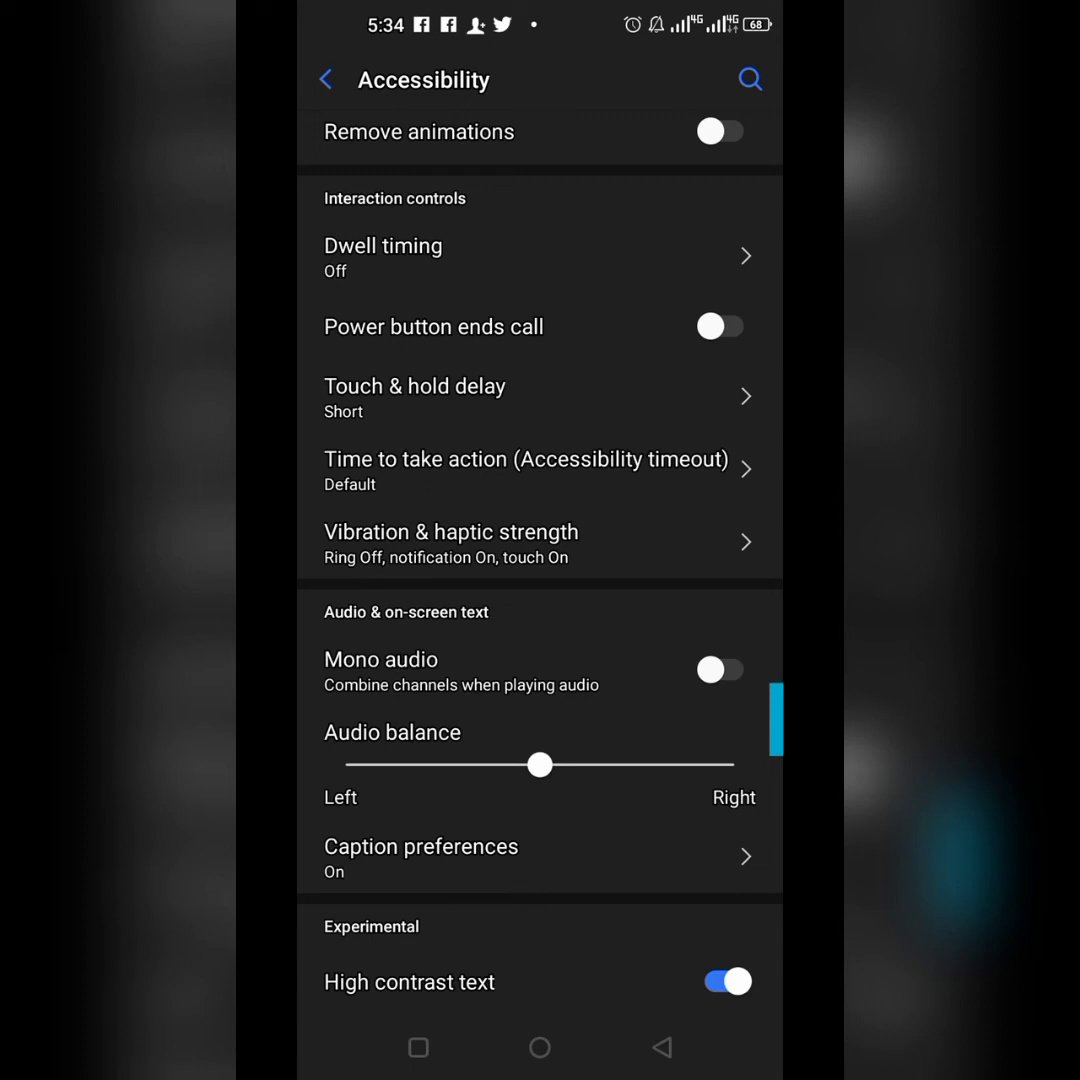
left_click(727, 981)
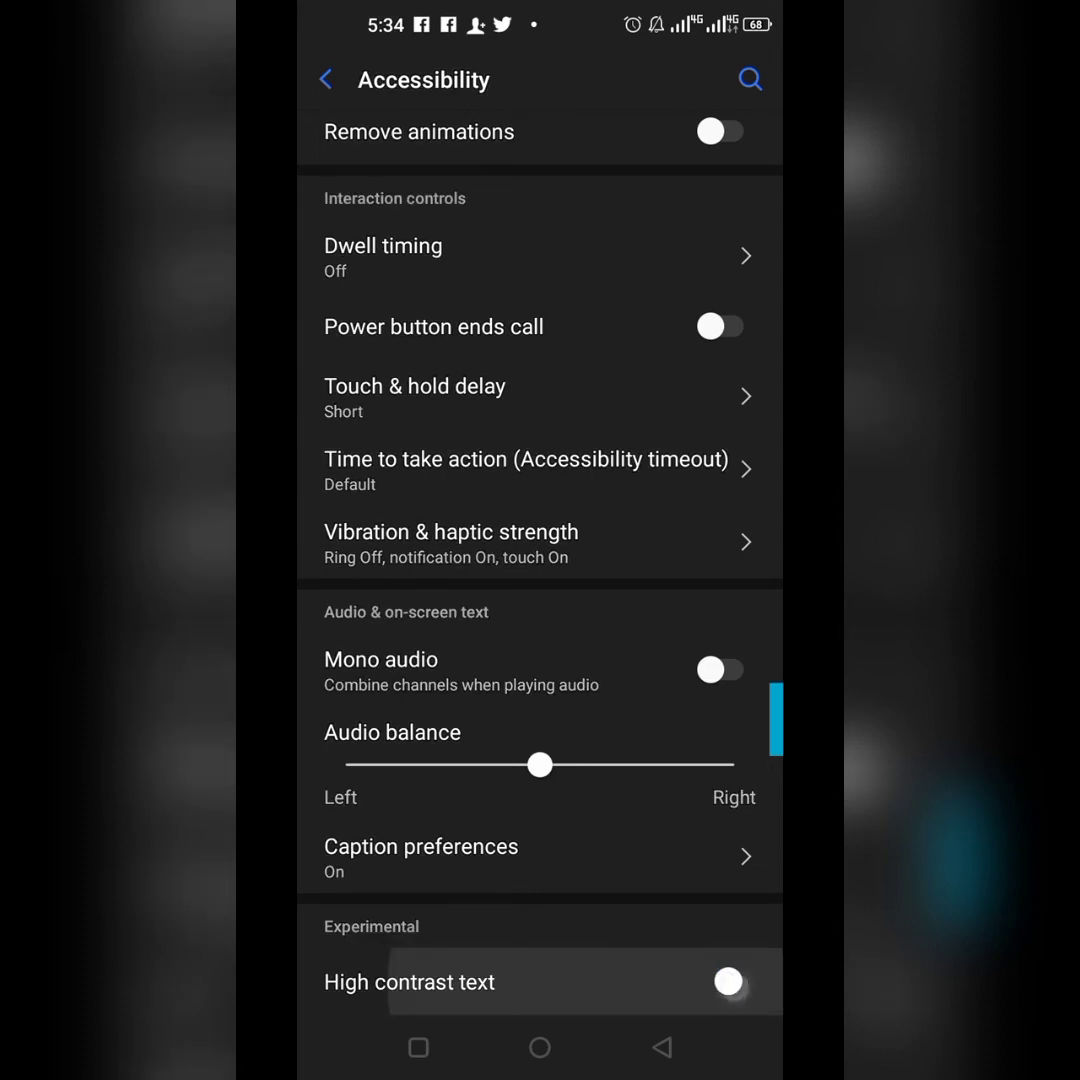
left_click(540, 1047)
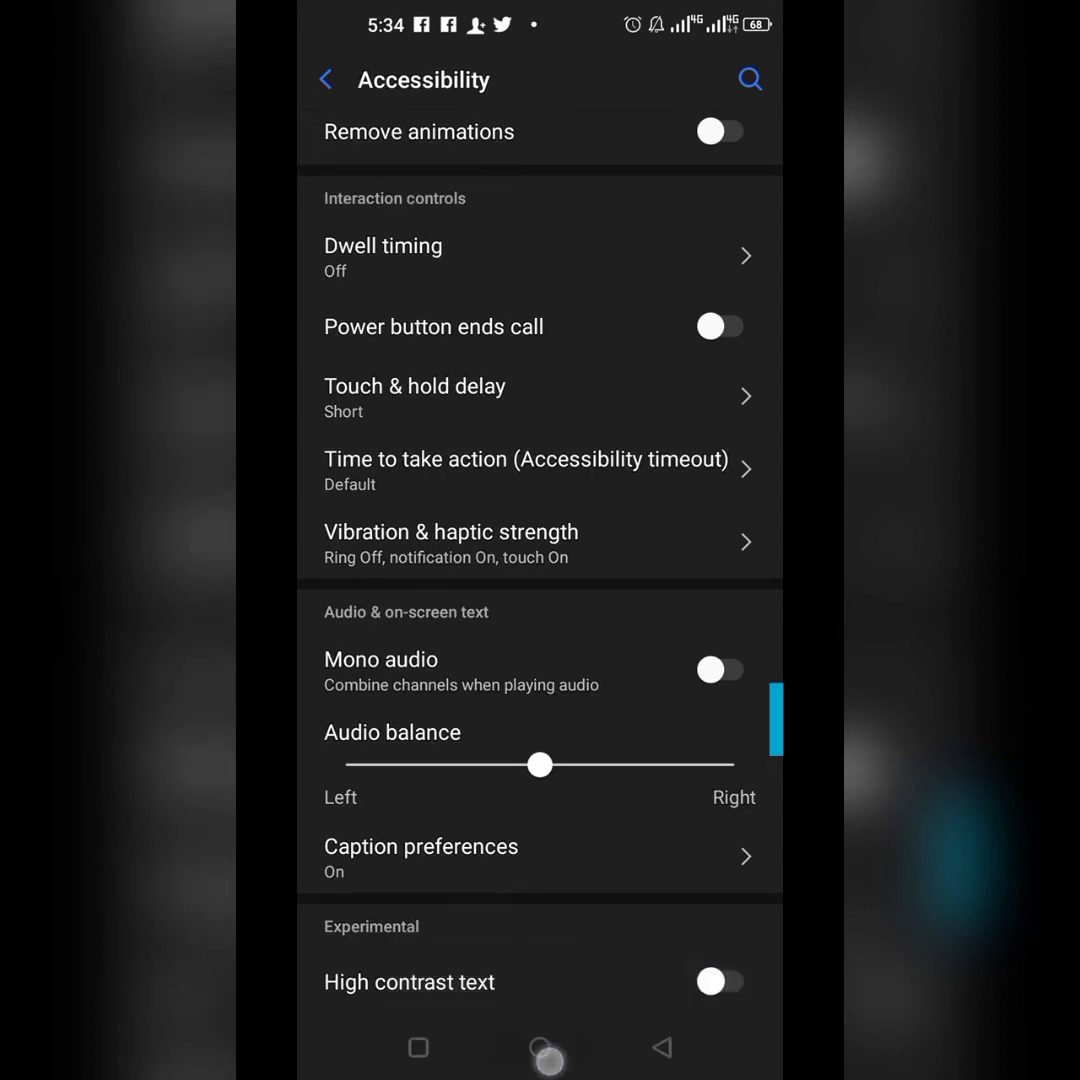
Reopen the PixelLab design, select the title and switch to solid colours
left_click(540, 604)
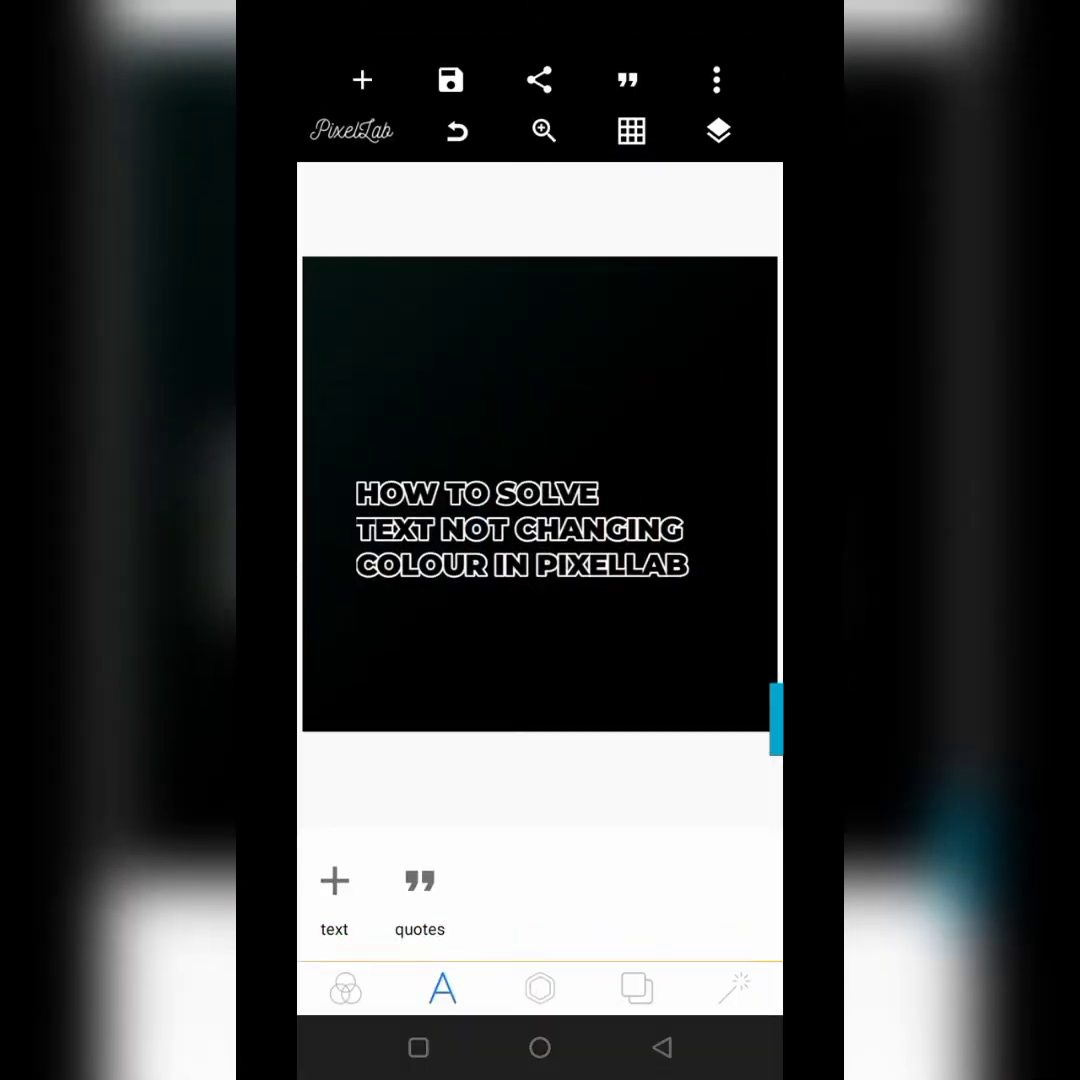
left_click(537, 590)
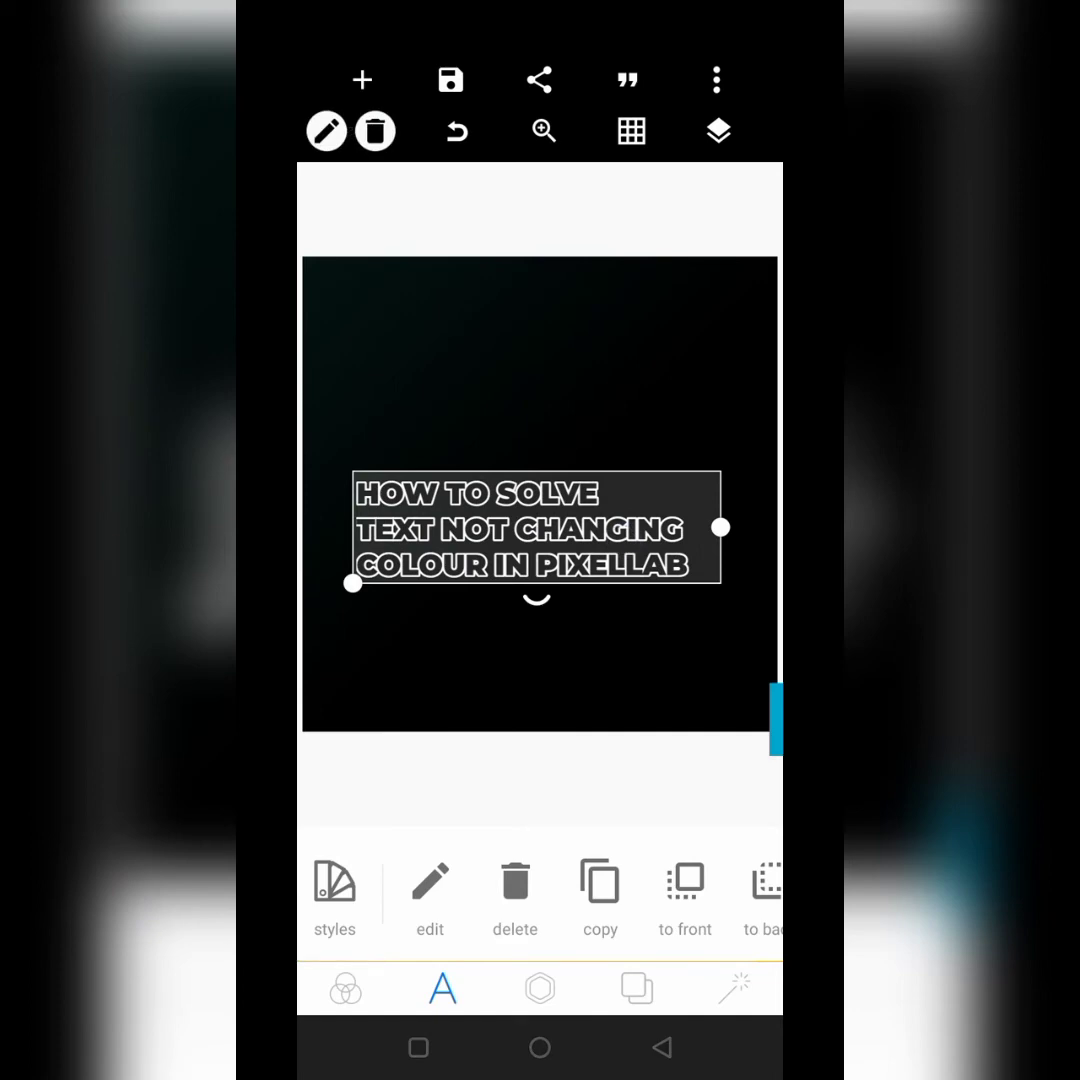
left_click_drag(700, 885, 350, 885)
left_click(515, 885)
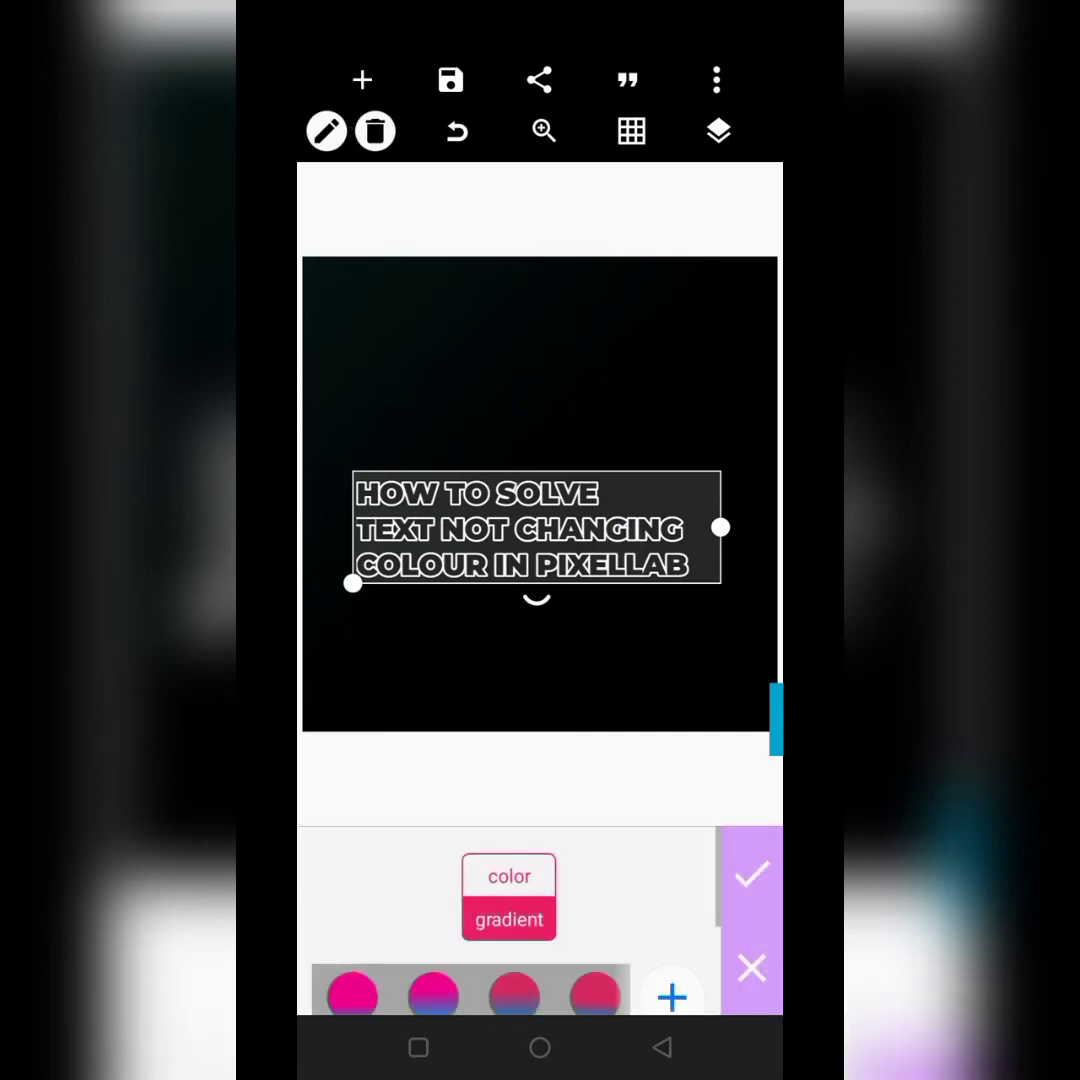
left_click(509, 869)
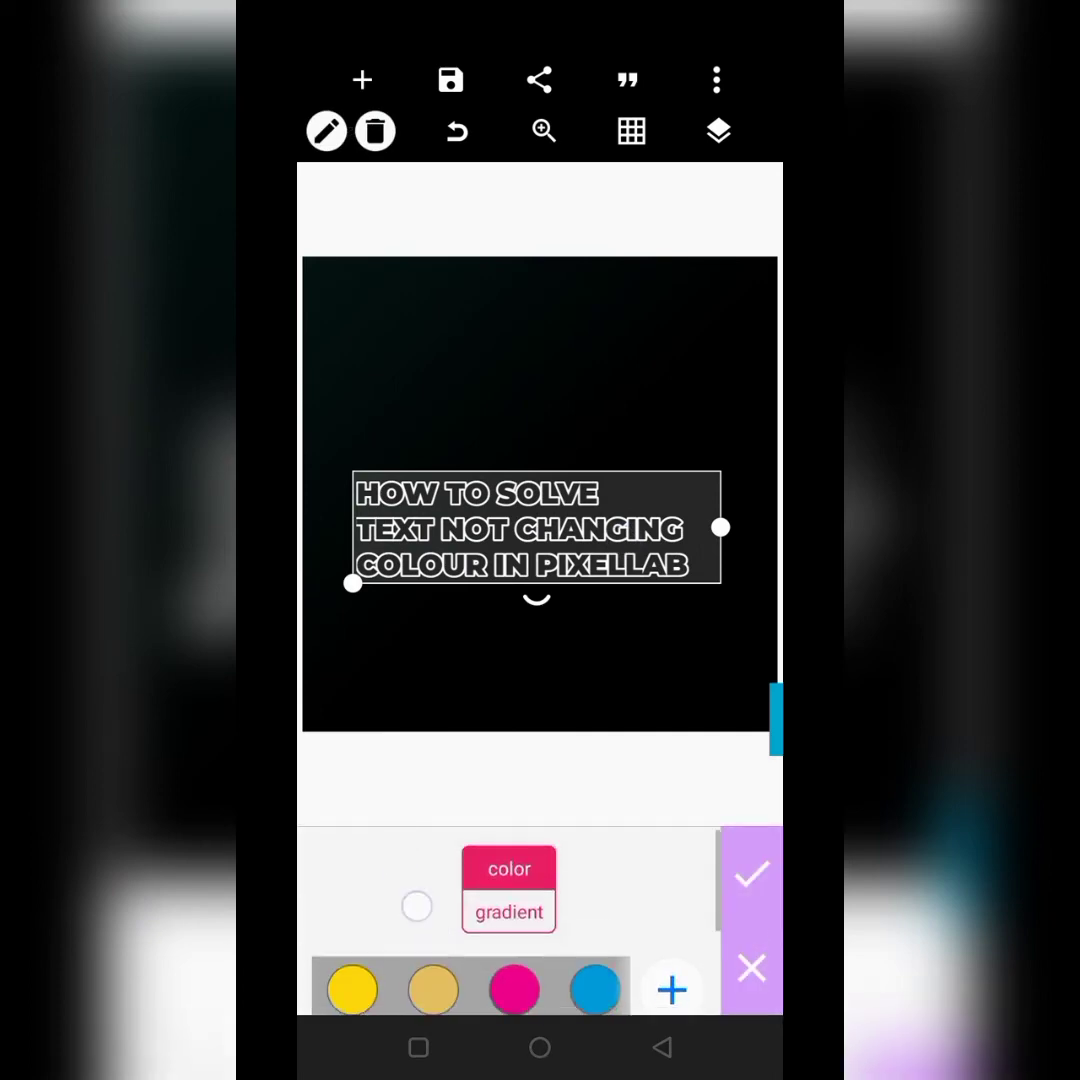
Try pink, blue, red, magenta and purple swatches on the title, ending on blue
left_click(514, 930)
left_click_drag(590, 930, 350, 930)
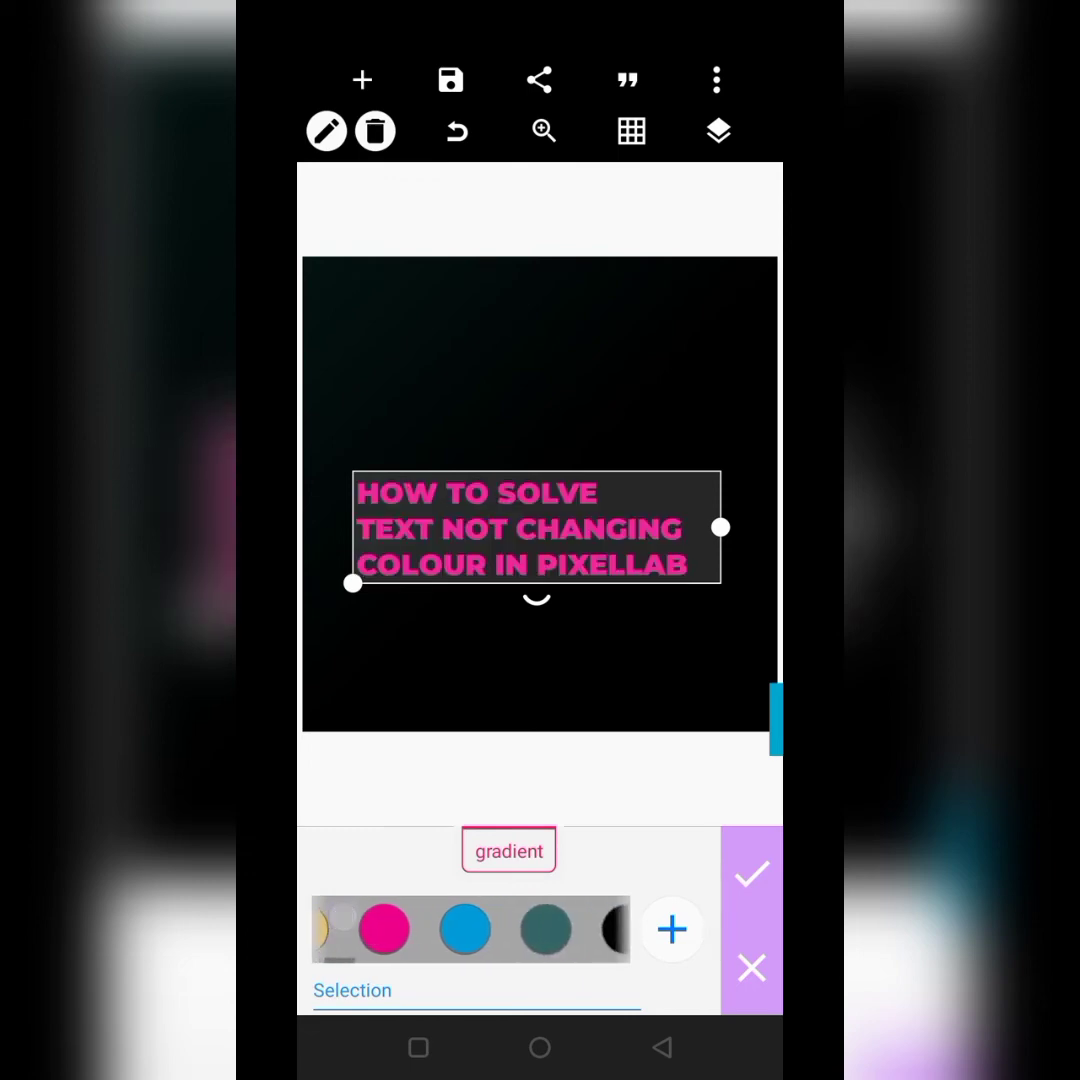
left_click(450, 930)
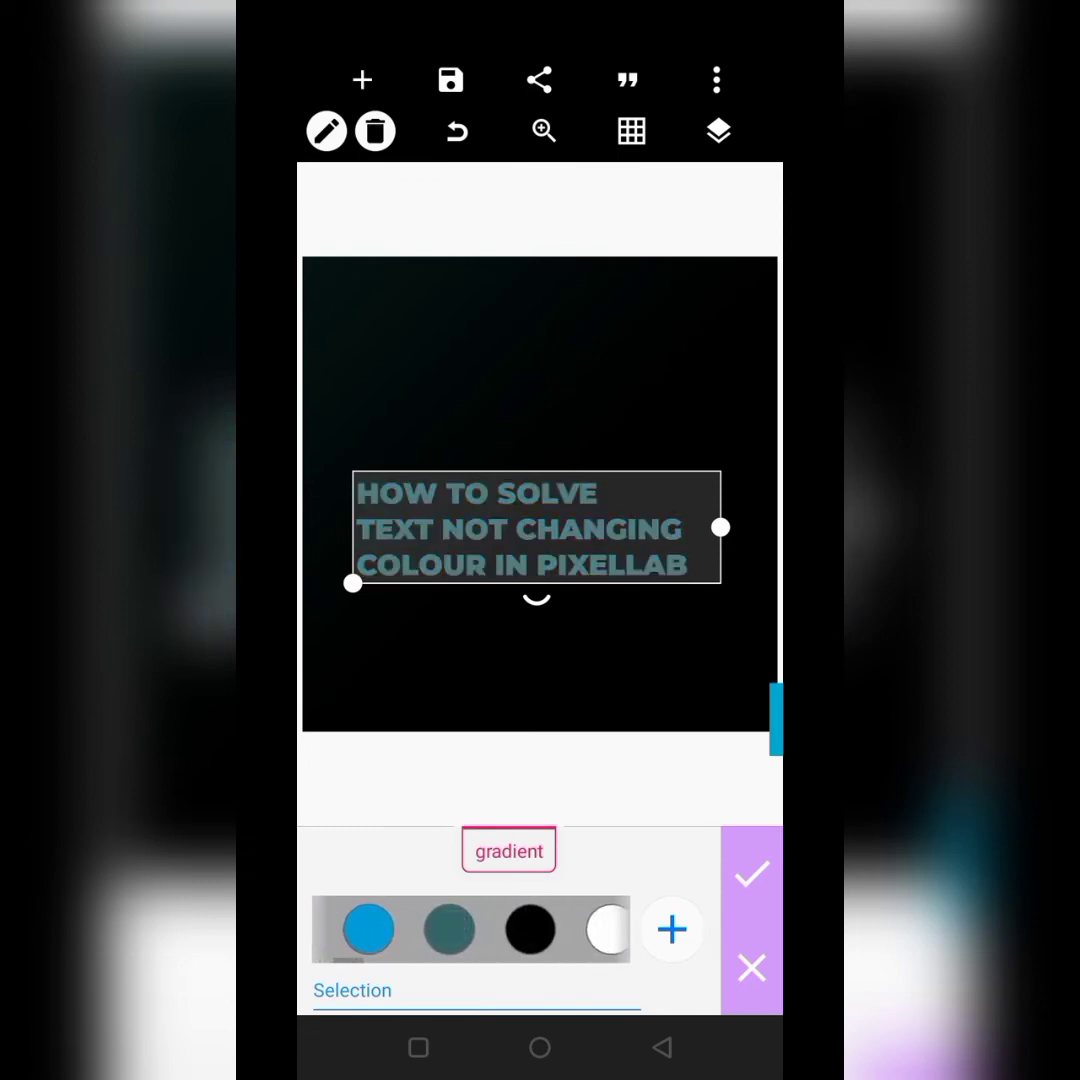
left_click_drag(590, 930, 350, 930)
left_click(555, 930)
left_click_drag(590, 930, 350, 930)
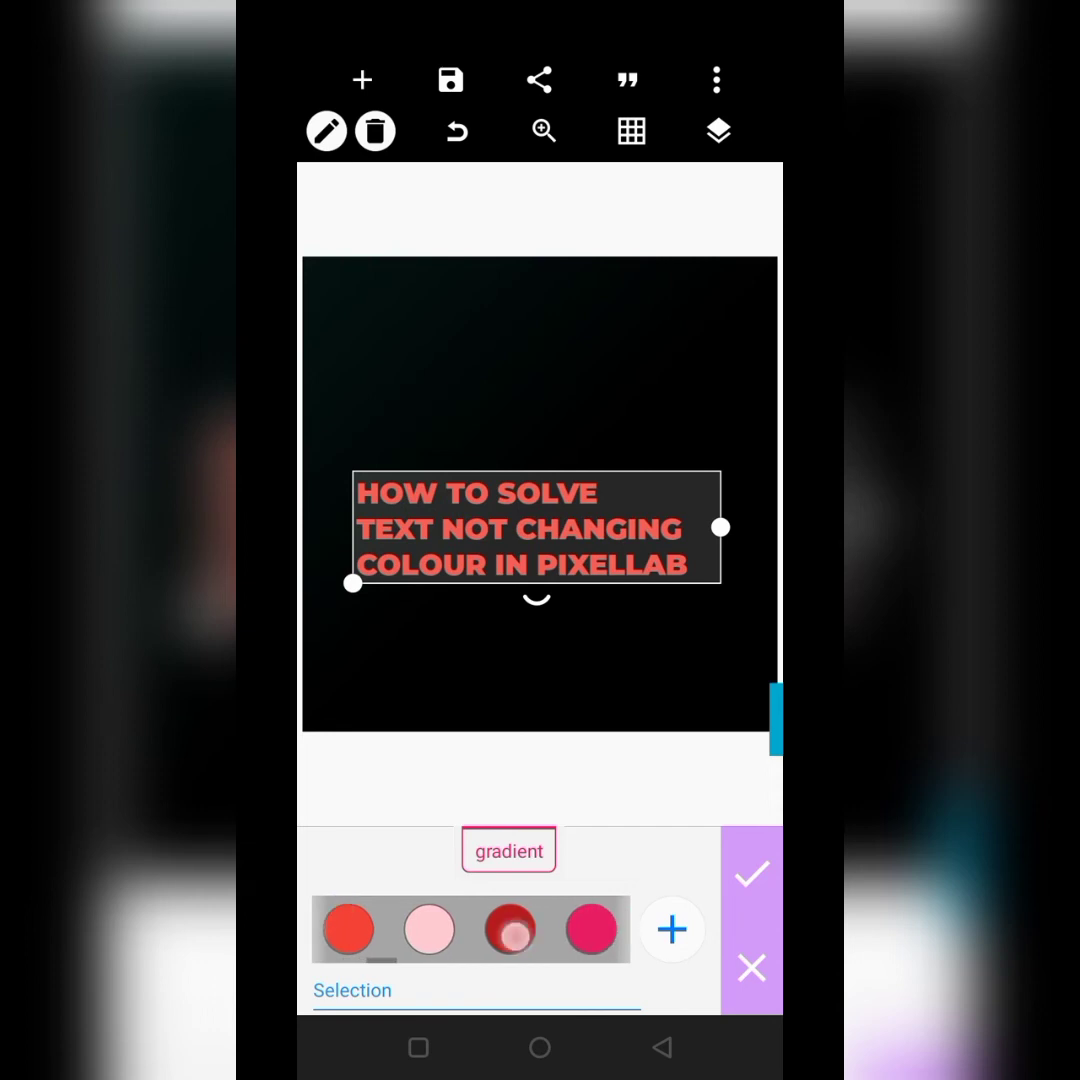
left_click(588, 930)
left_click_drag(578, 930, 350, 930)
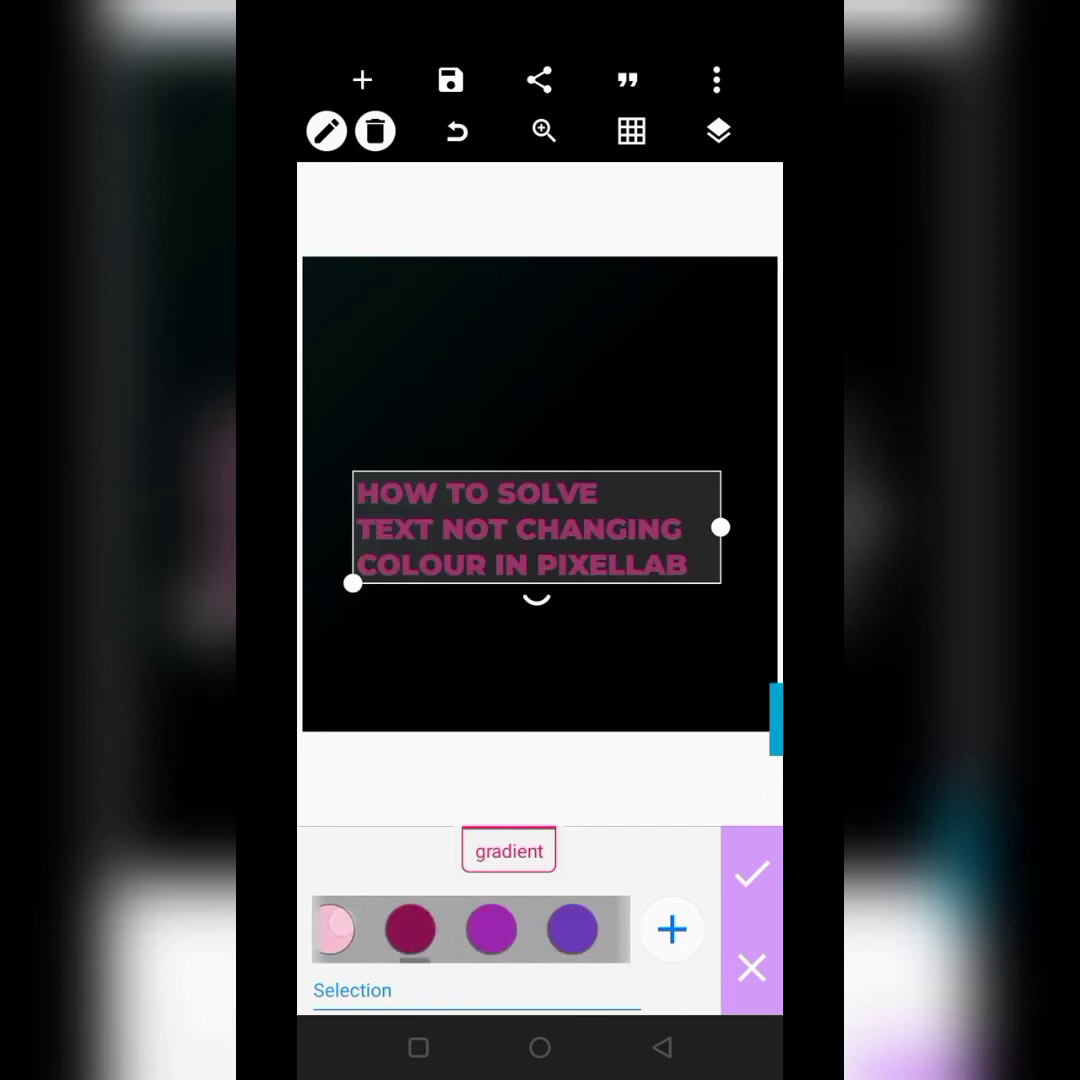
left_click(348, 930)
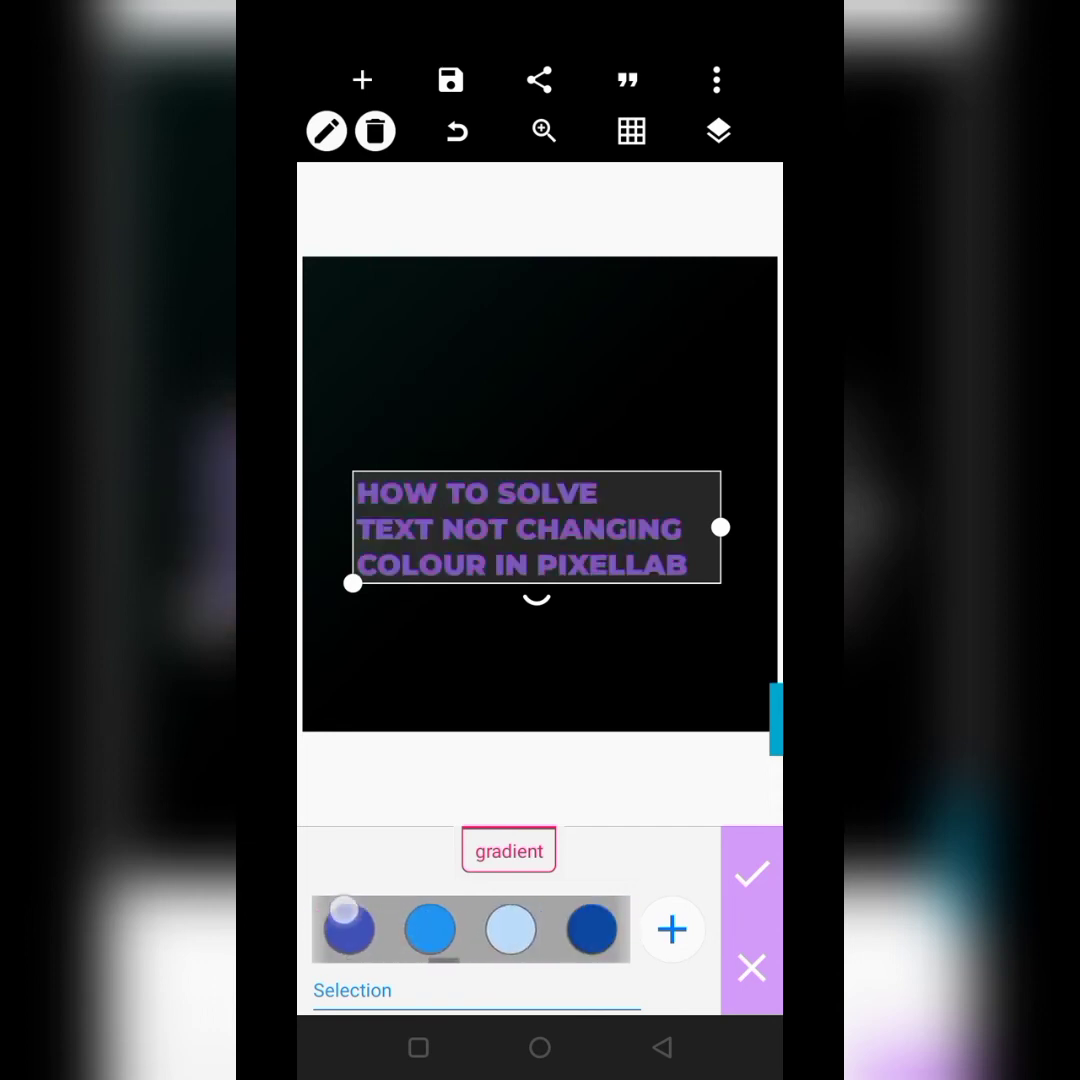
left_click(508, 930)
left_click_drag(600, 930, 487, 932)
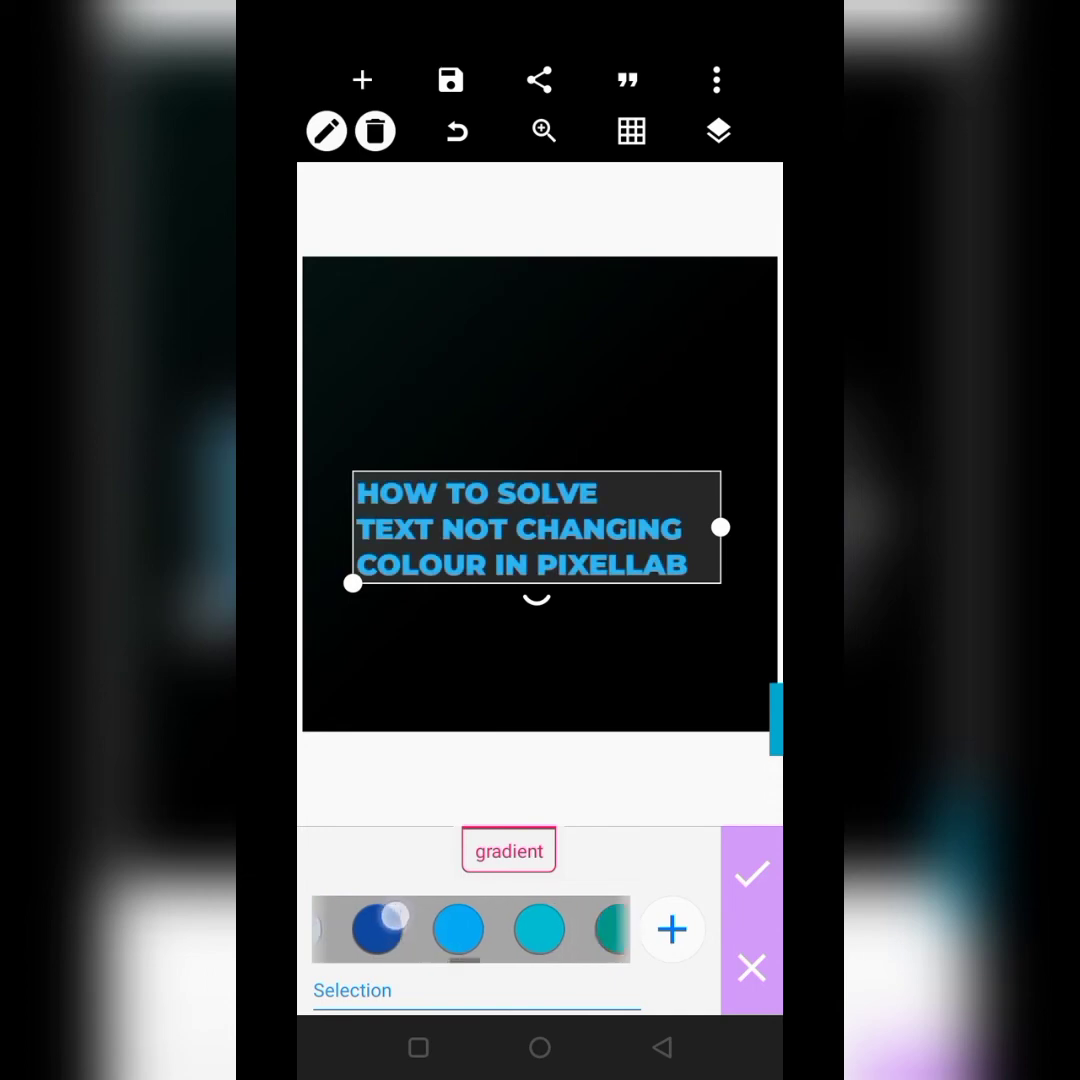
Return to Accessibility settings via Recents and turn High contrast text back on
left_click(418, 1047)
left_click(540, 460)
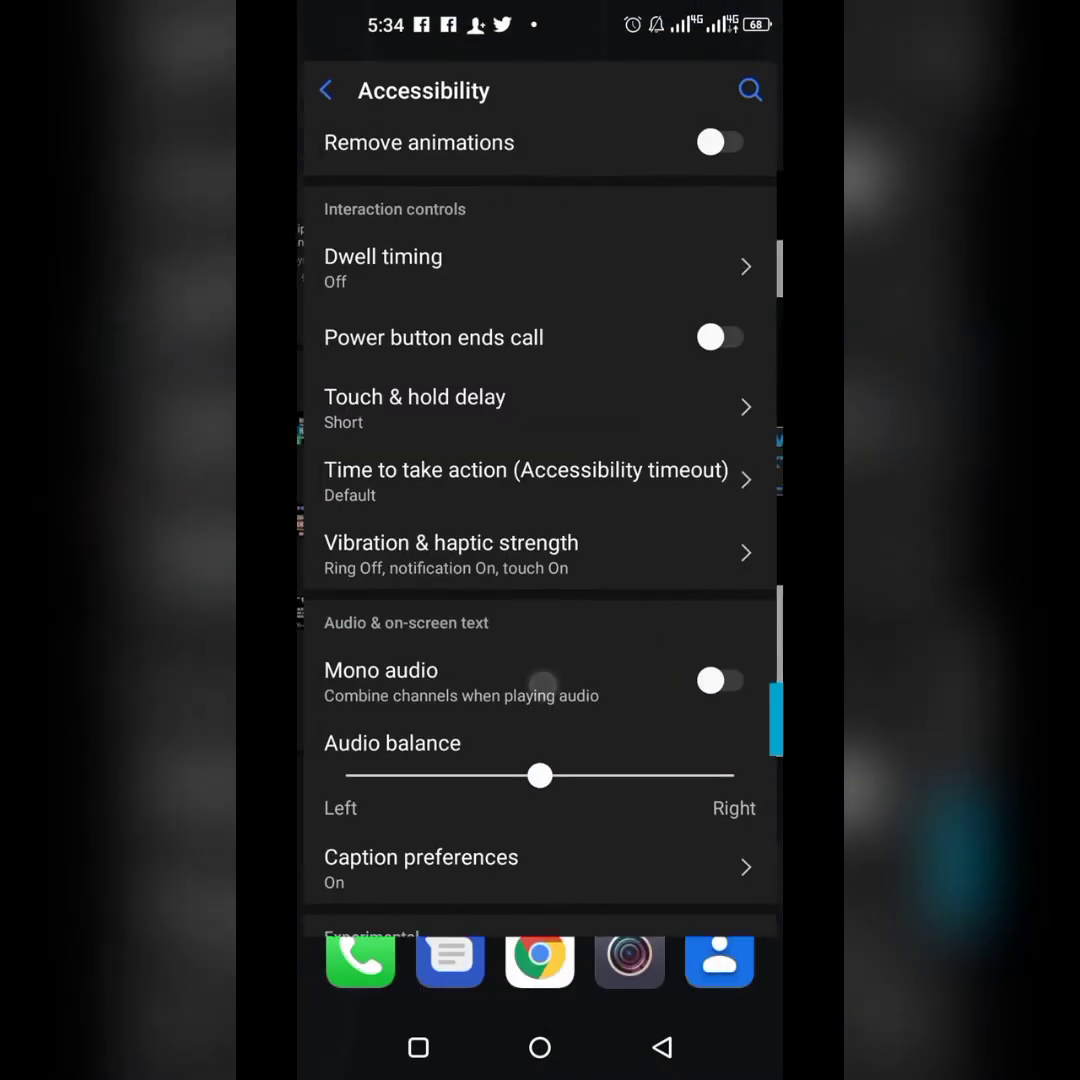
left_click(720, 982)
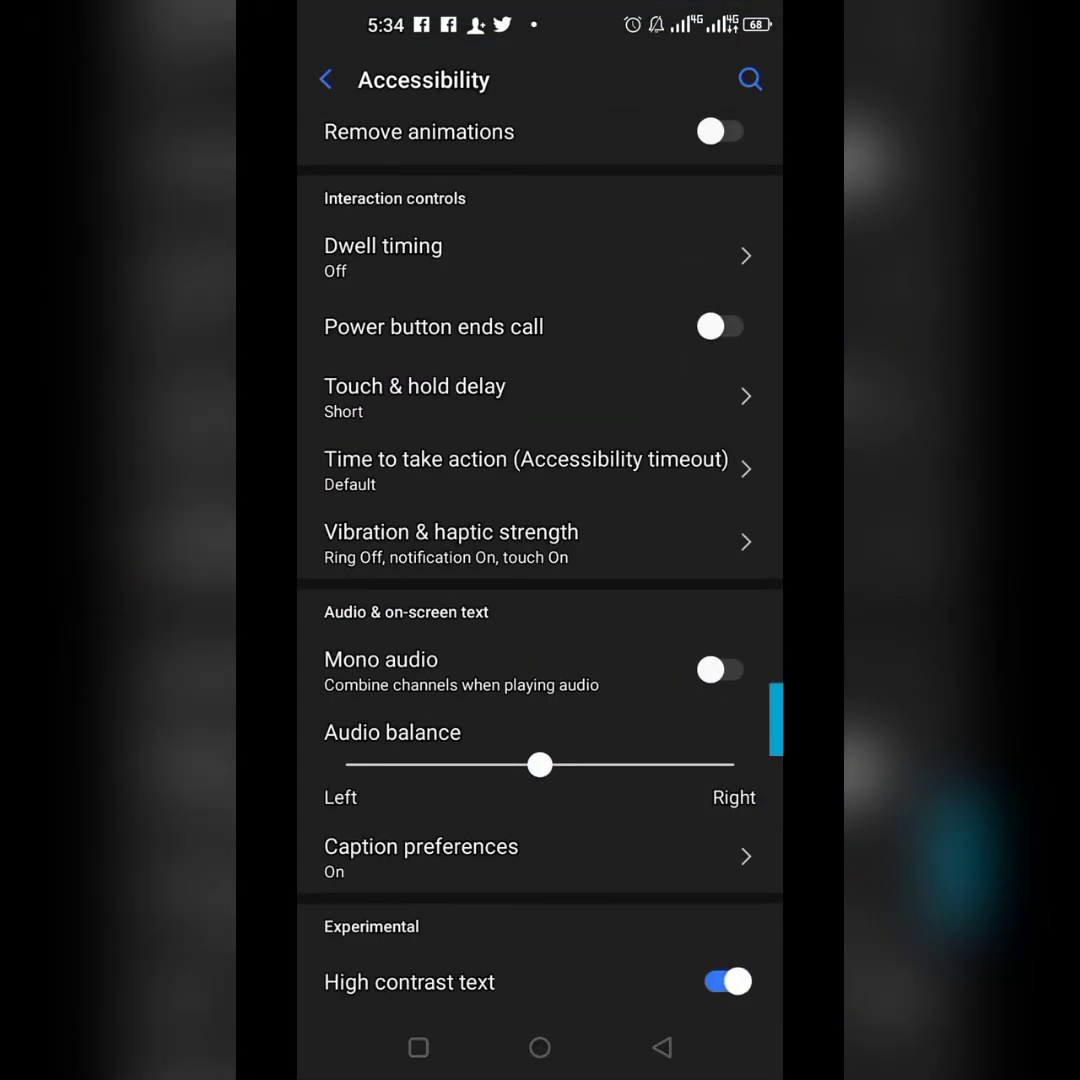
Check the title in PixelLab via Recents, then turn High contrast text off again
left_click(418, 1068)
left_click(330, 450)
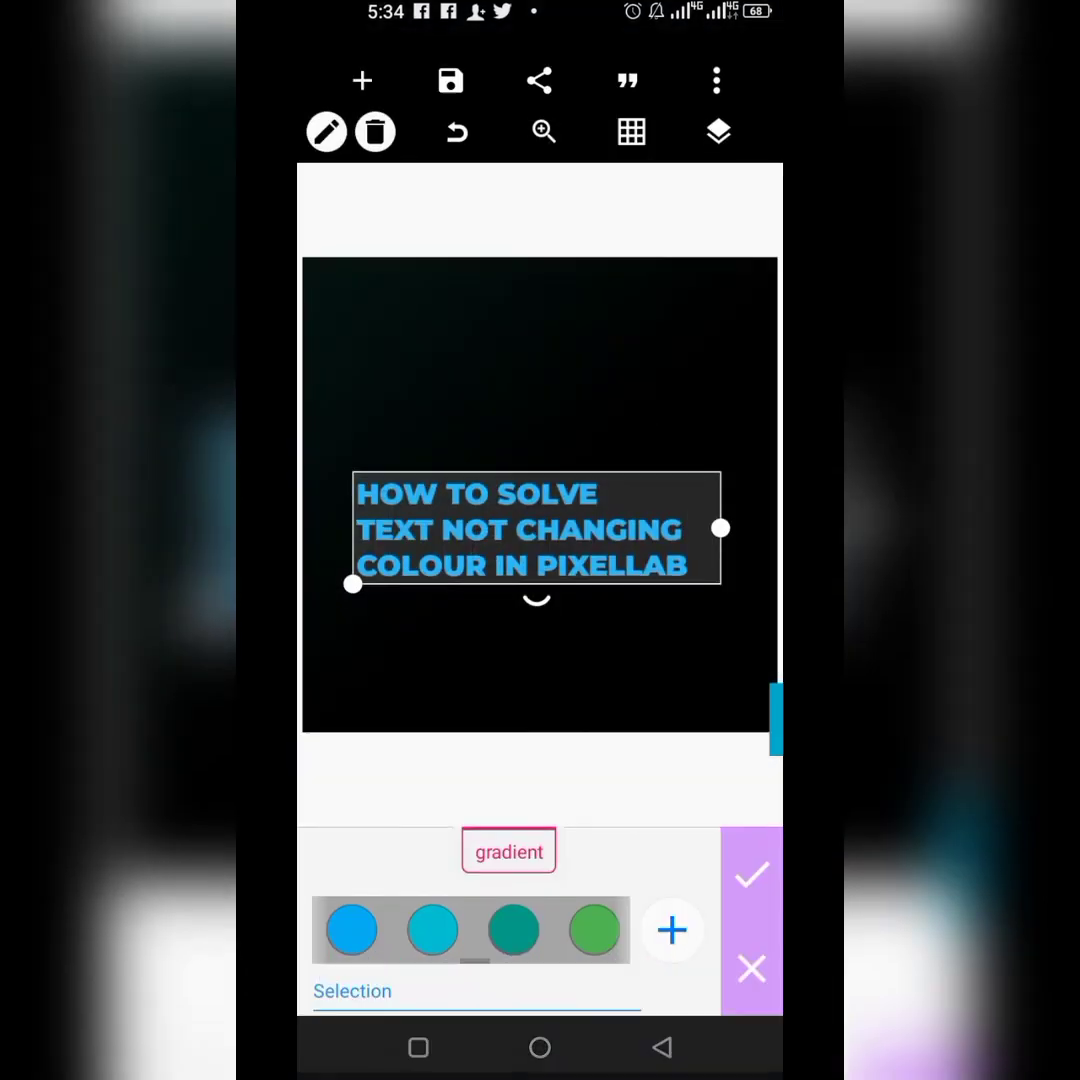
left_click_drag(560, 930, 430, 930)
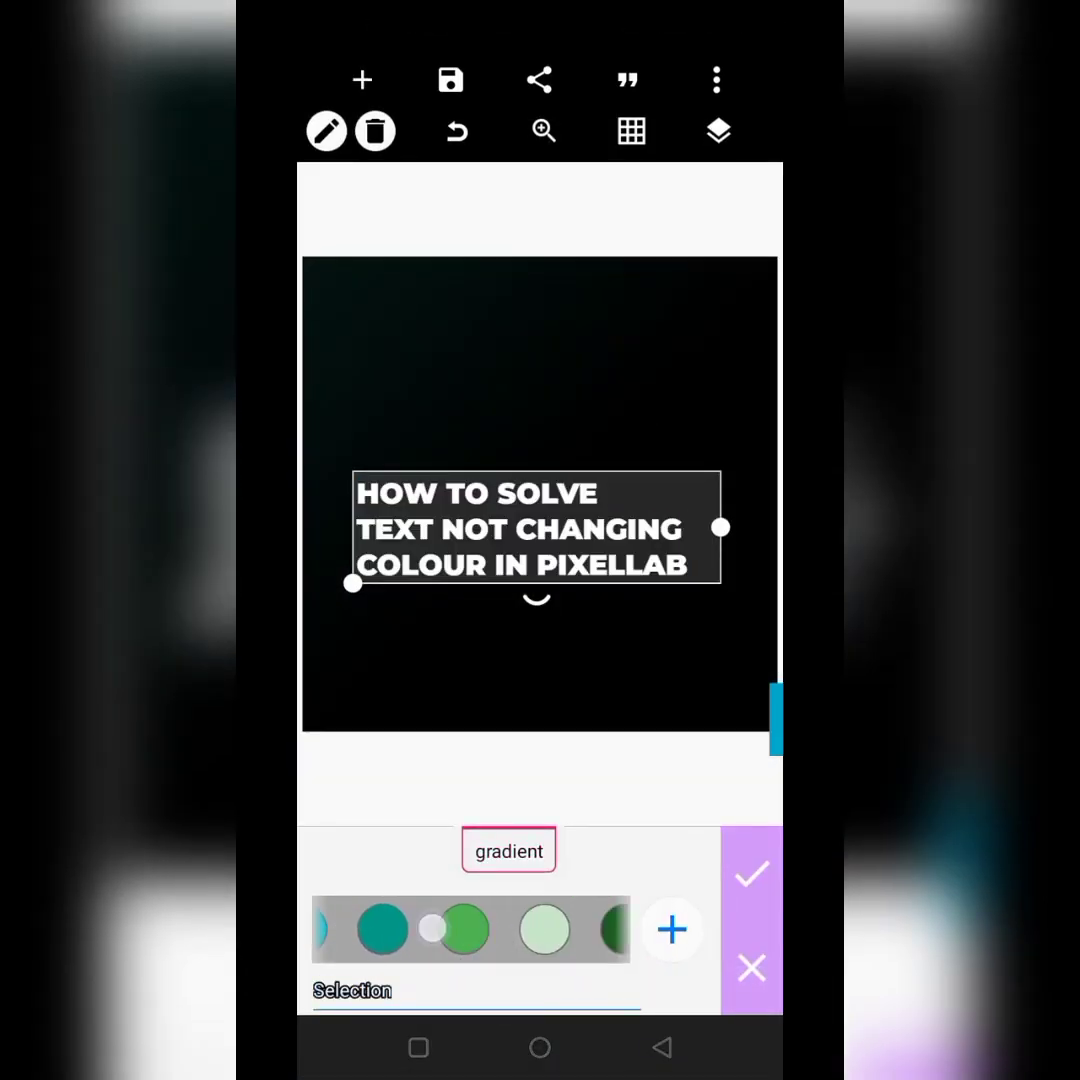
left_click_drag(560, 930, 352, 916)
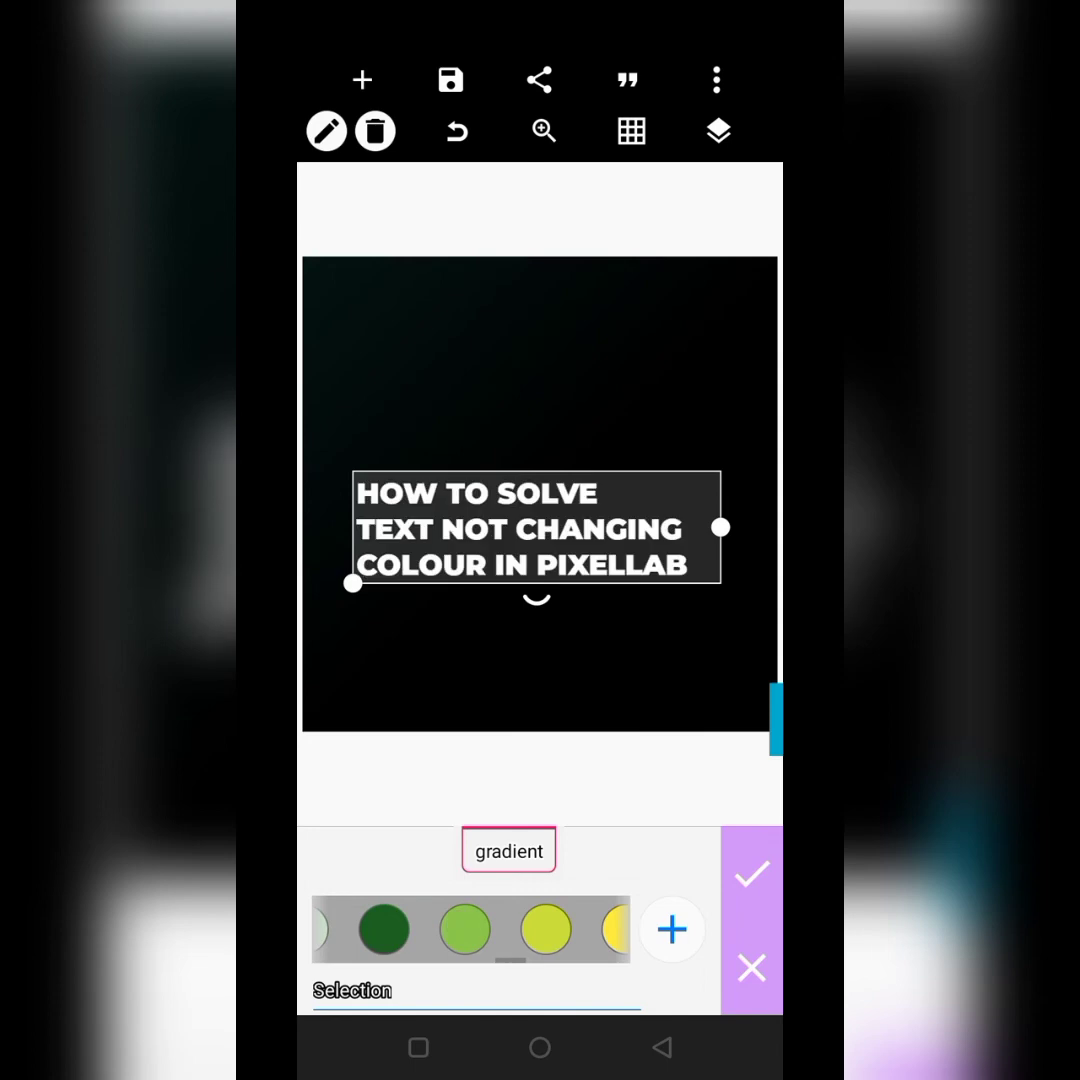
left_click_drag(470, 930, 337, 920)
left_click_drag(560, 930, 400, 930)
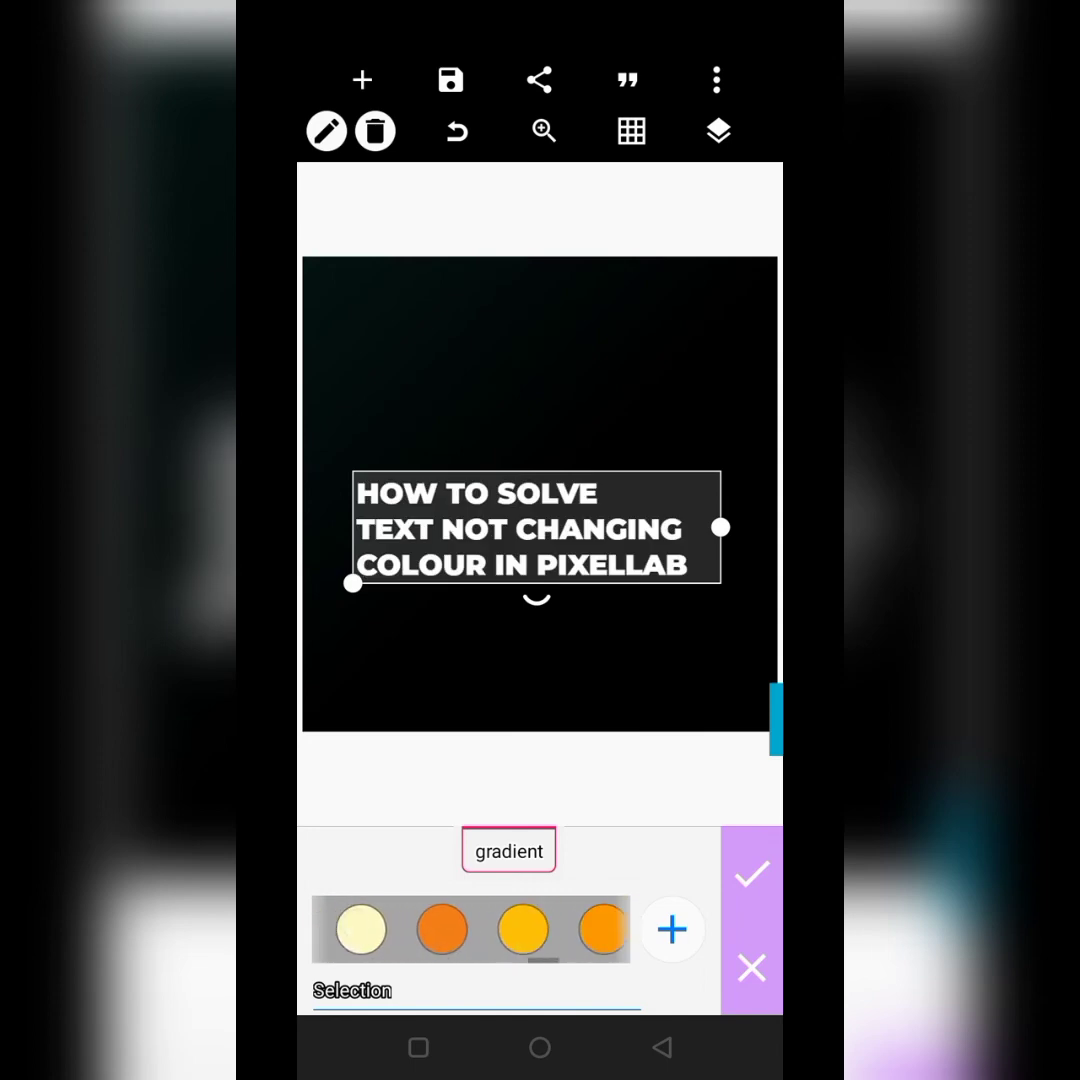
left_click(418, 1047)
left_click_drag(585, 757, 693, 757)
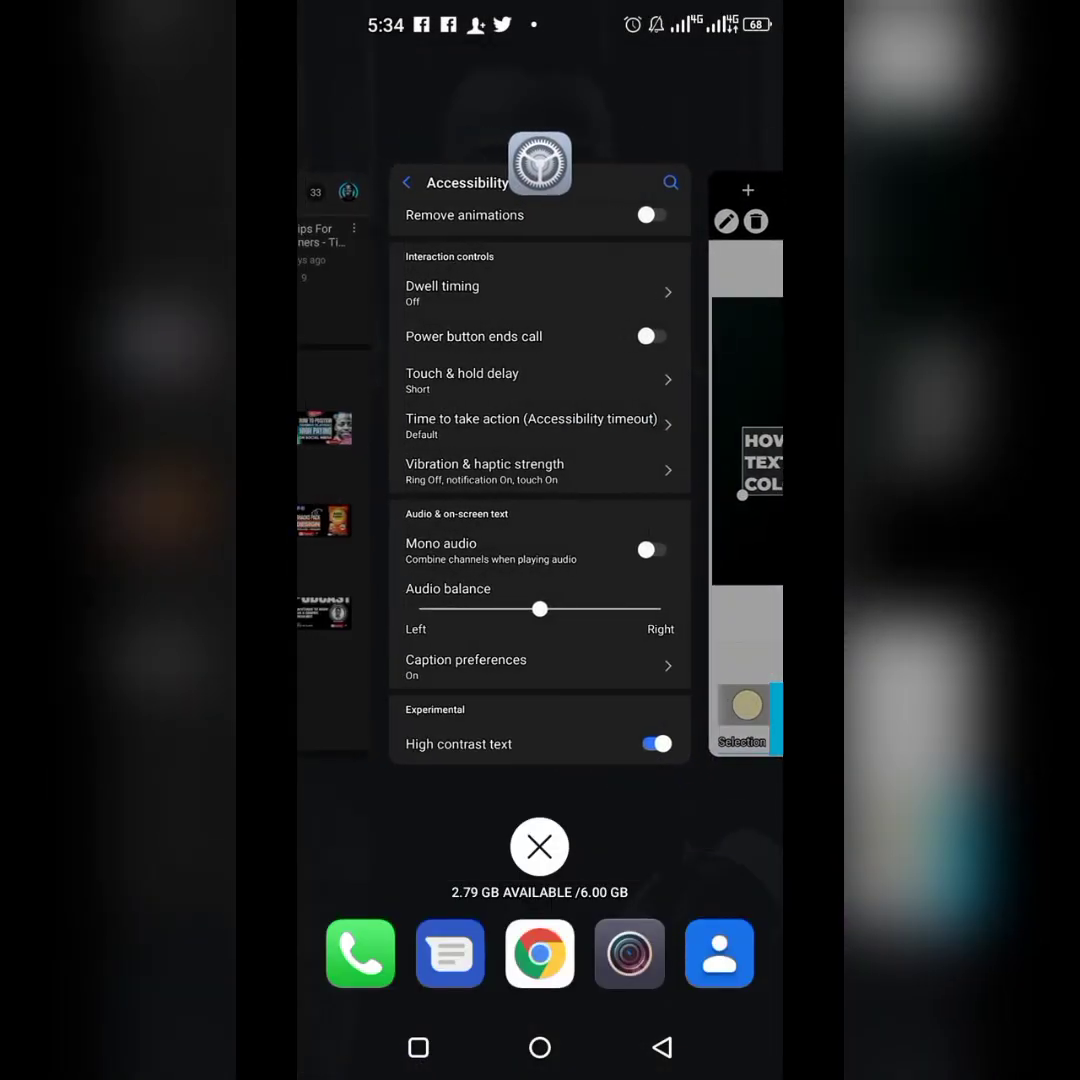
left_click_drag(700, 460, 400, 460)
left_click(540, 460)
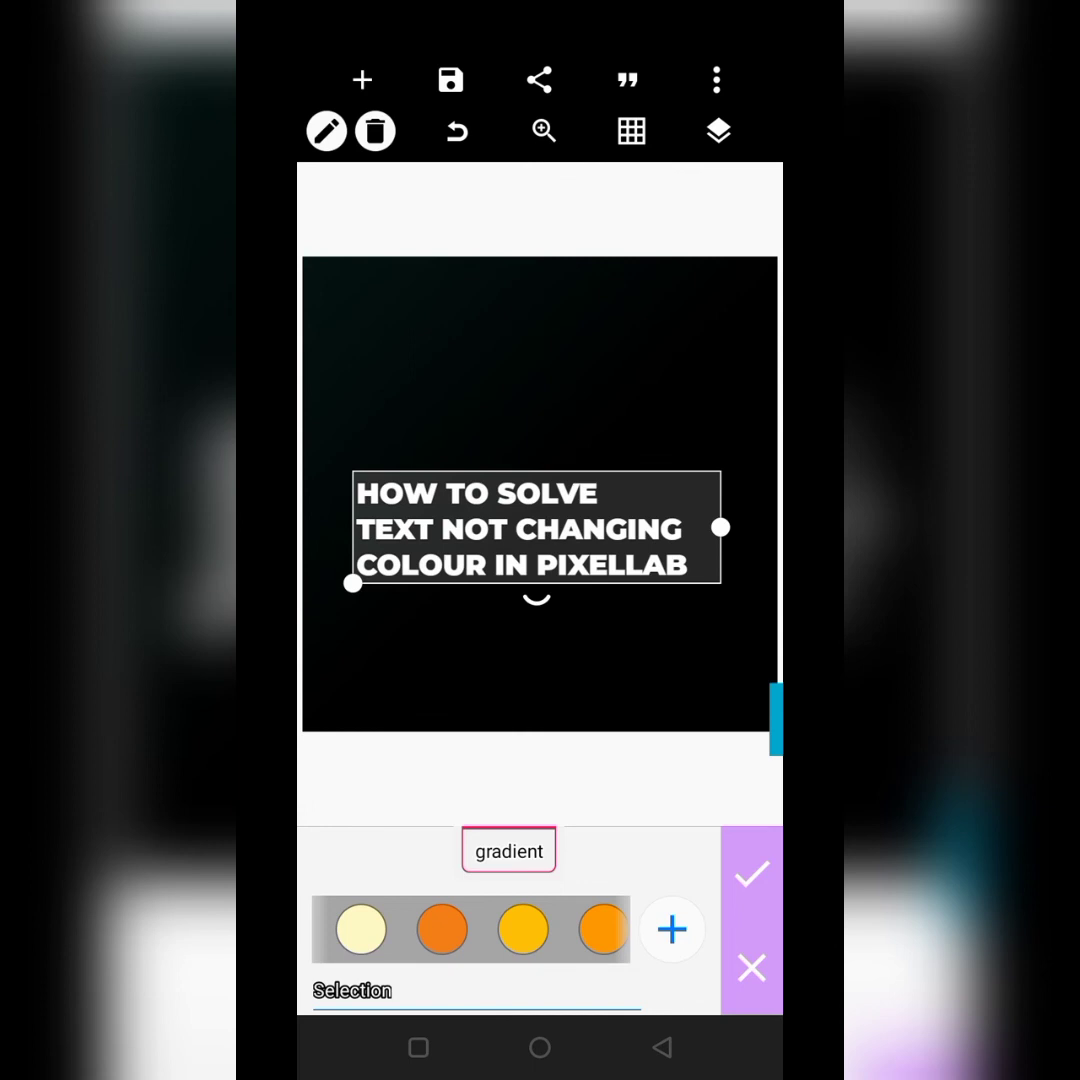
double_click(418, 1047)
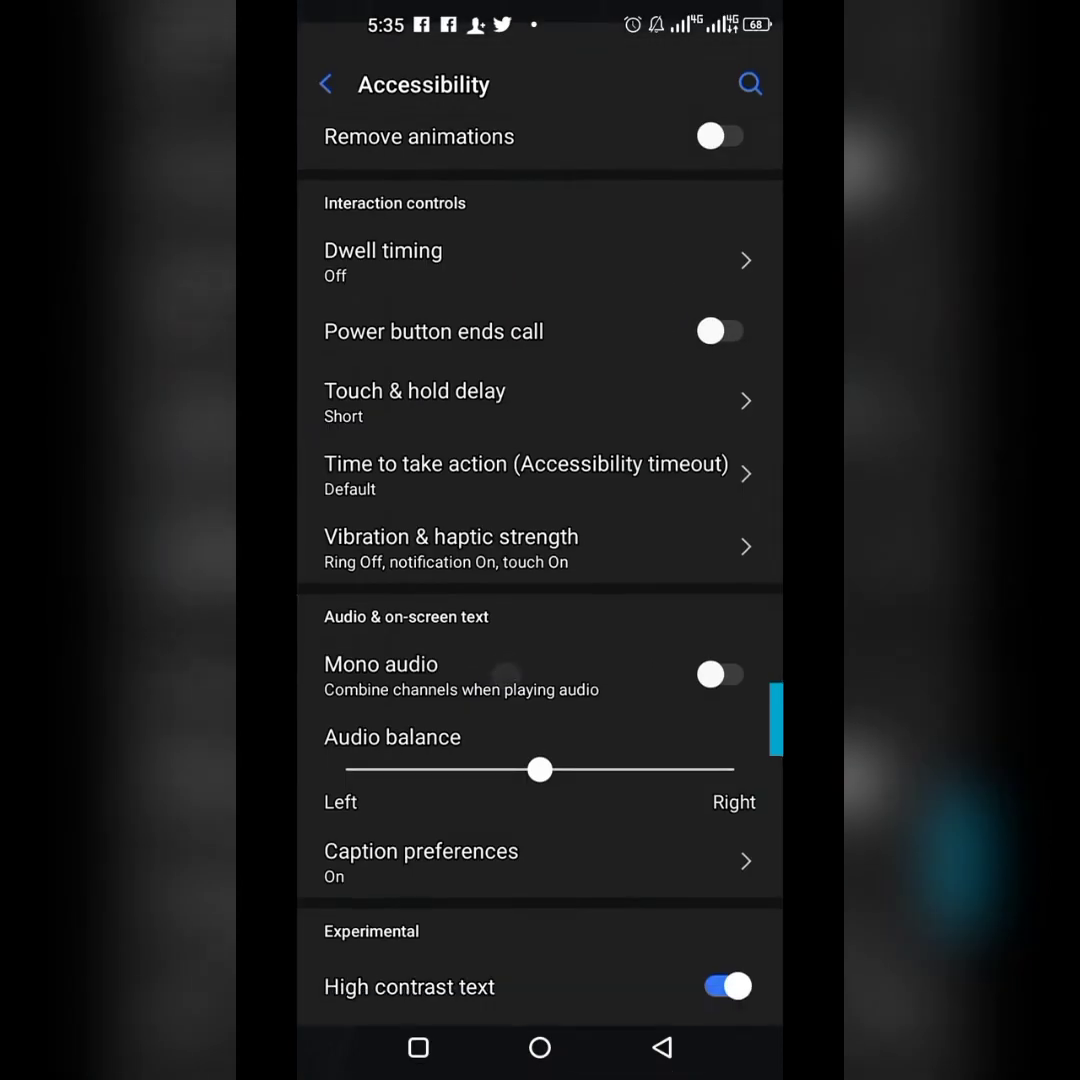
left_click(728, 982)
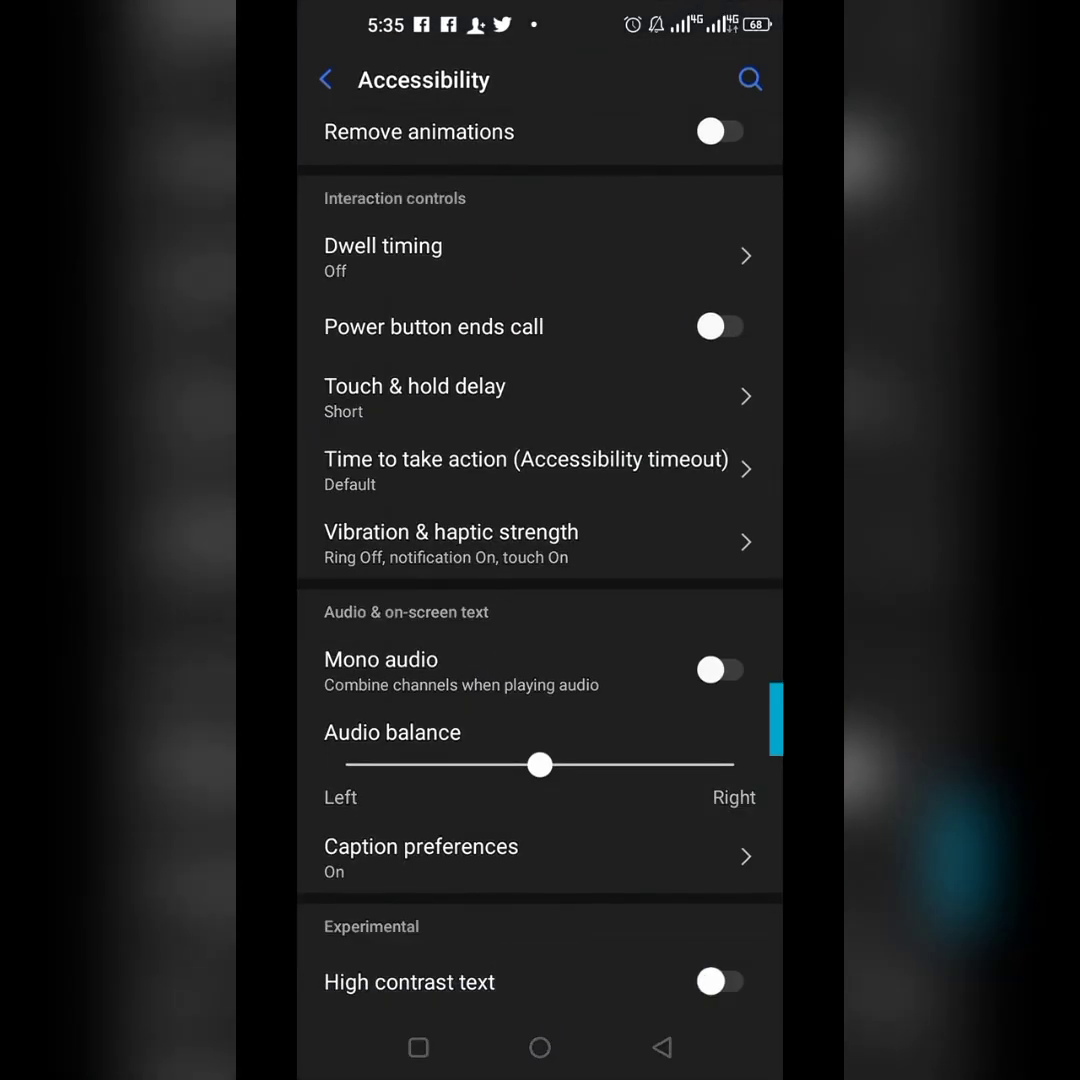
Colour the title yellow-orange, then red-orange, and confirm the colour change
double_click(418, 1047)
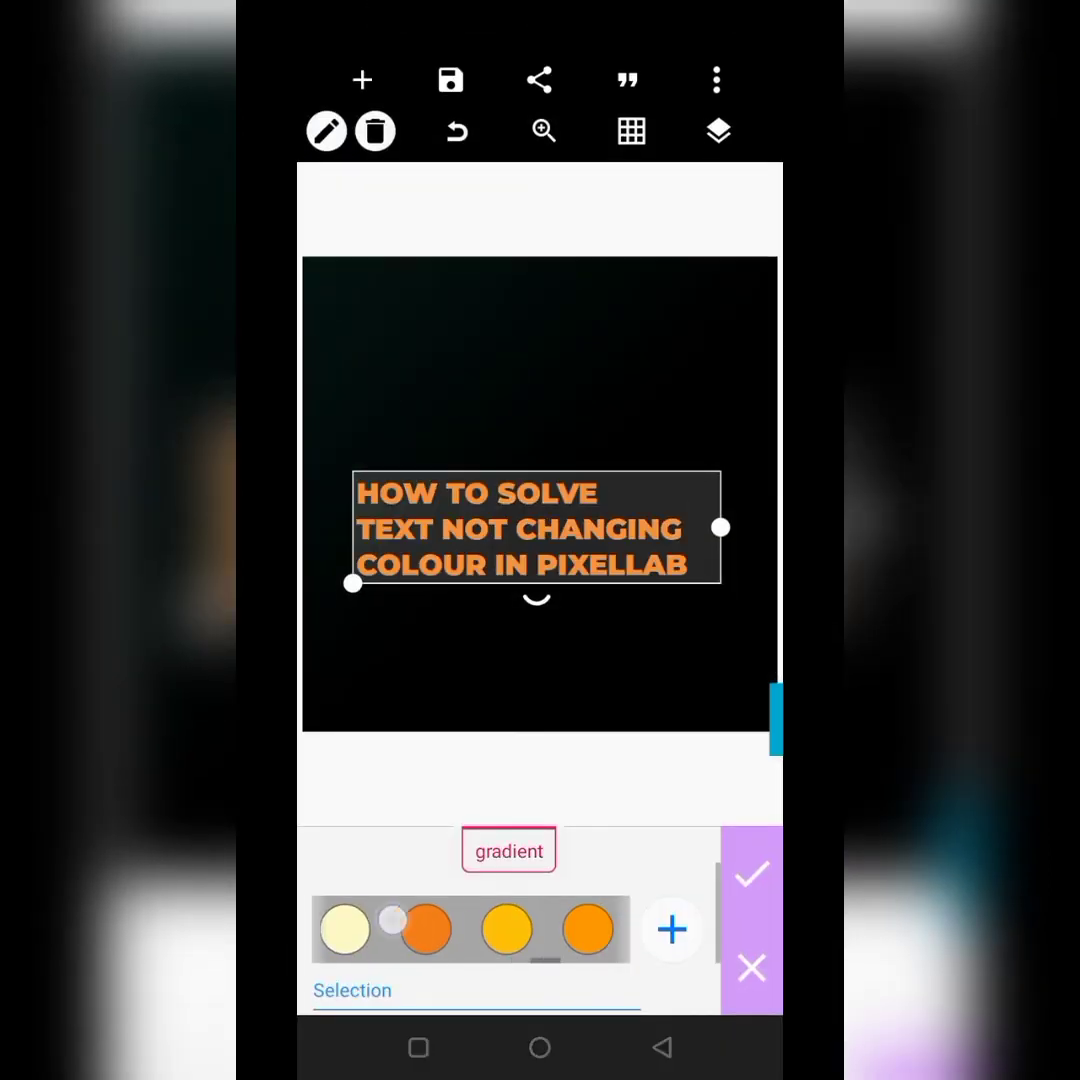
left_click_drag(428, 930, 340, 930)
left_click(450, 930)
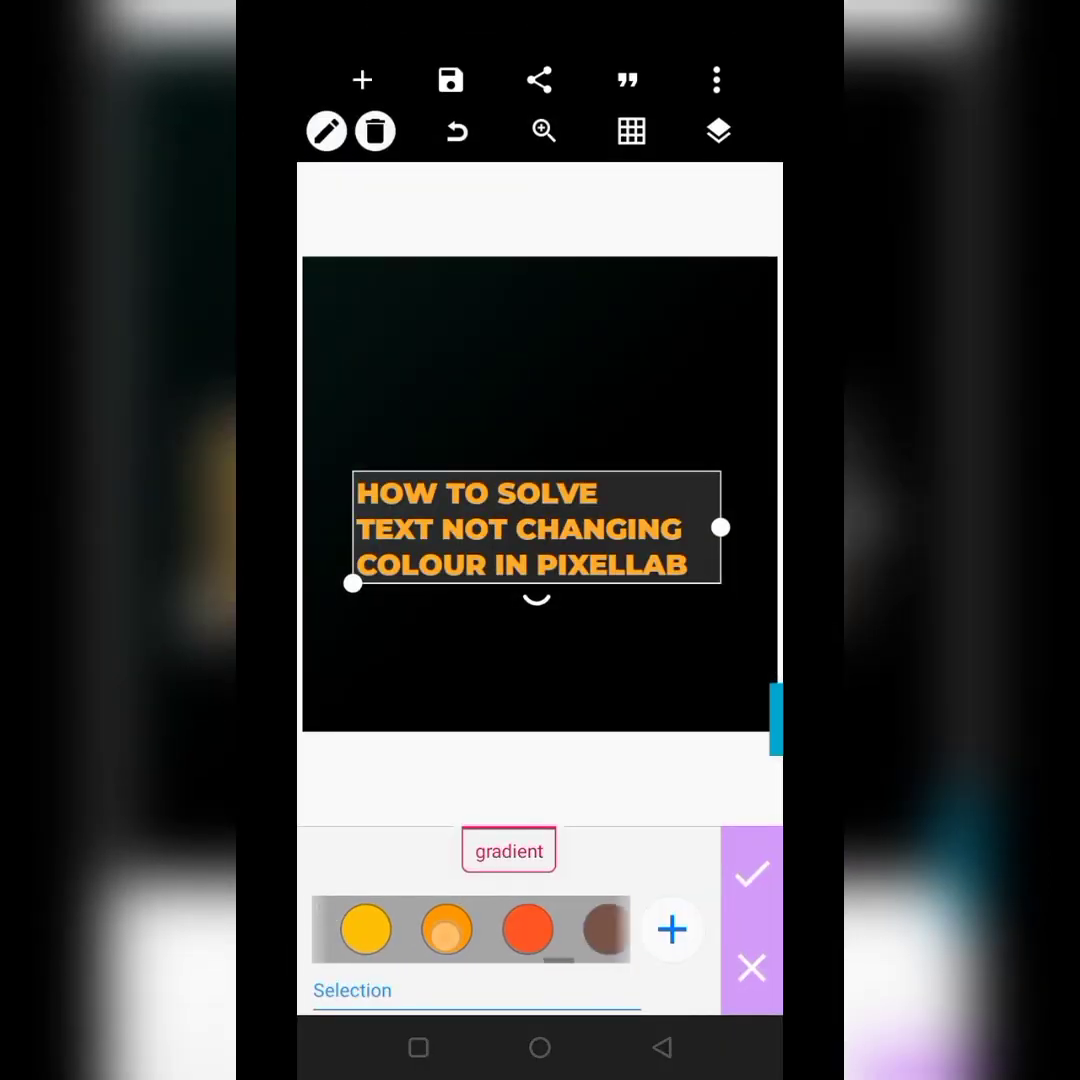
left_click(531, 930)
left_click_drag(600, 930, 360, 930)
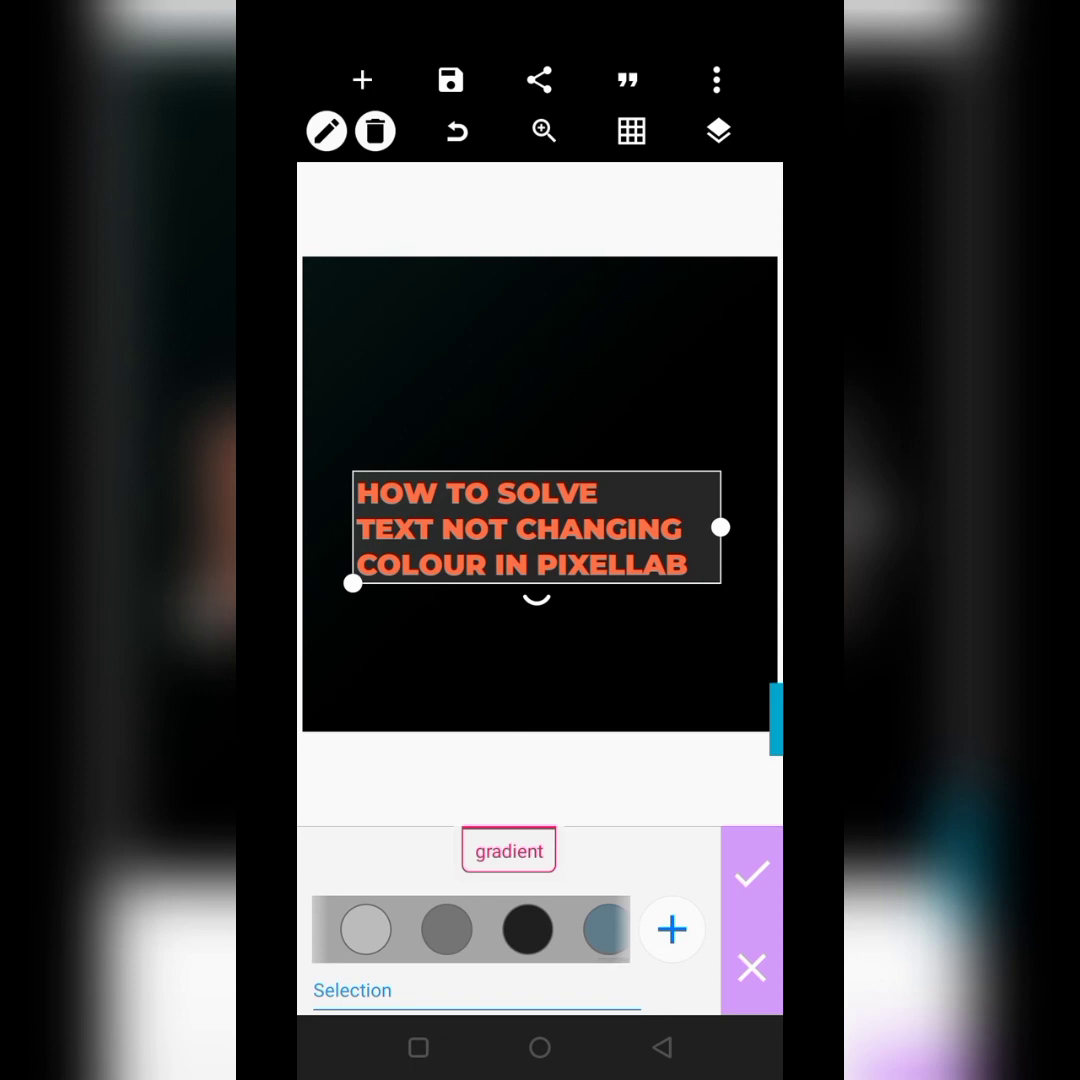
left_click(540, 380)
left_click(776, 718)
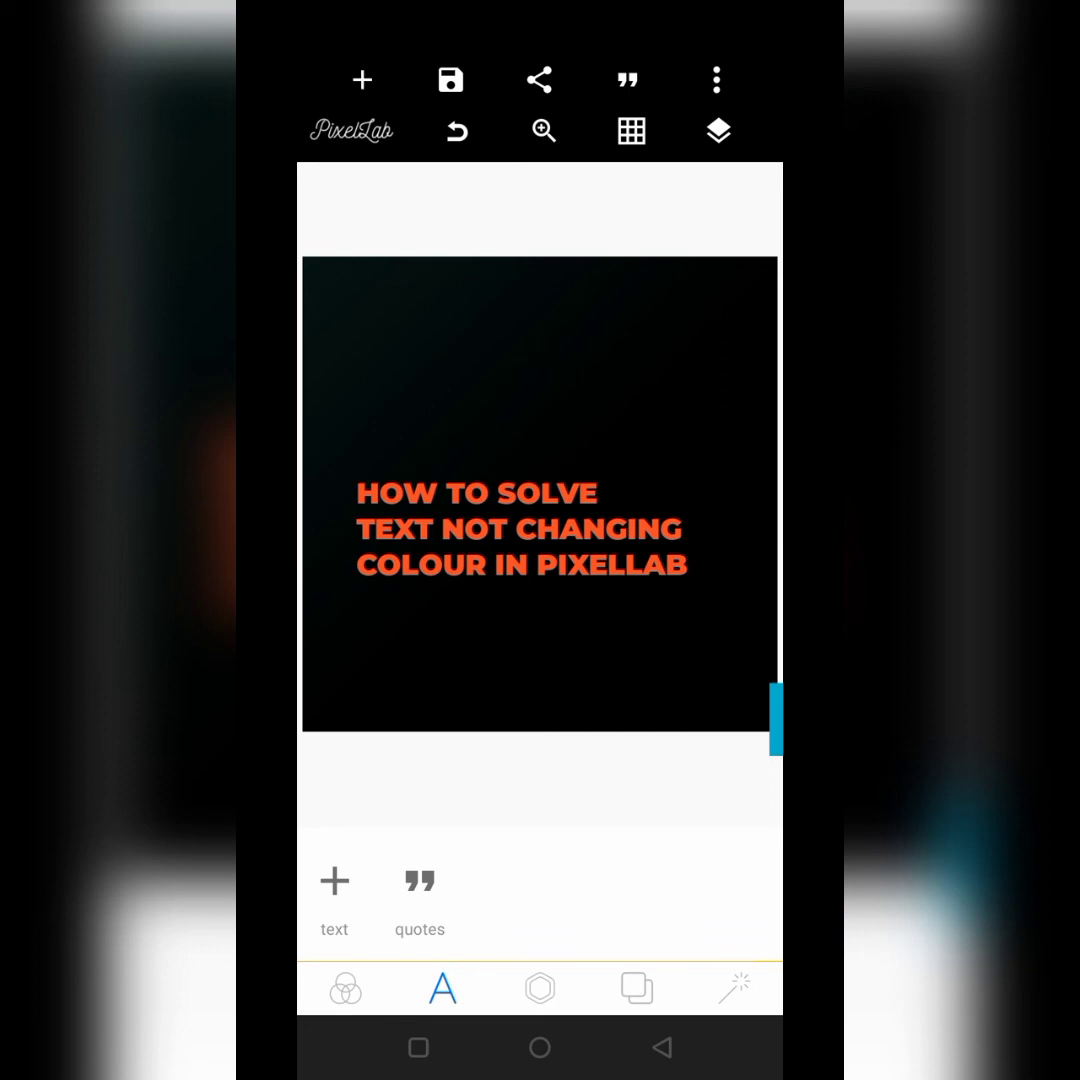
left_click(418, 1047)
left_click(402, 456)
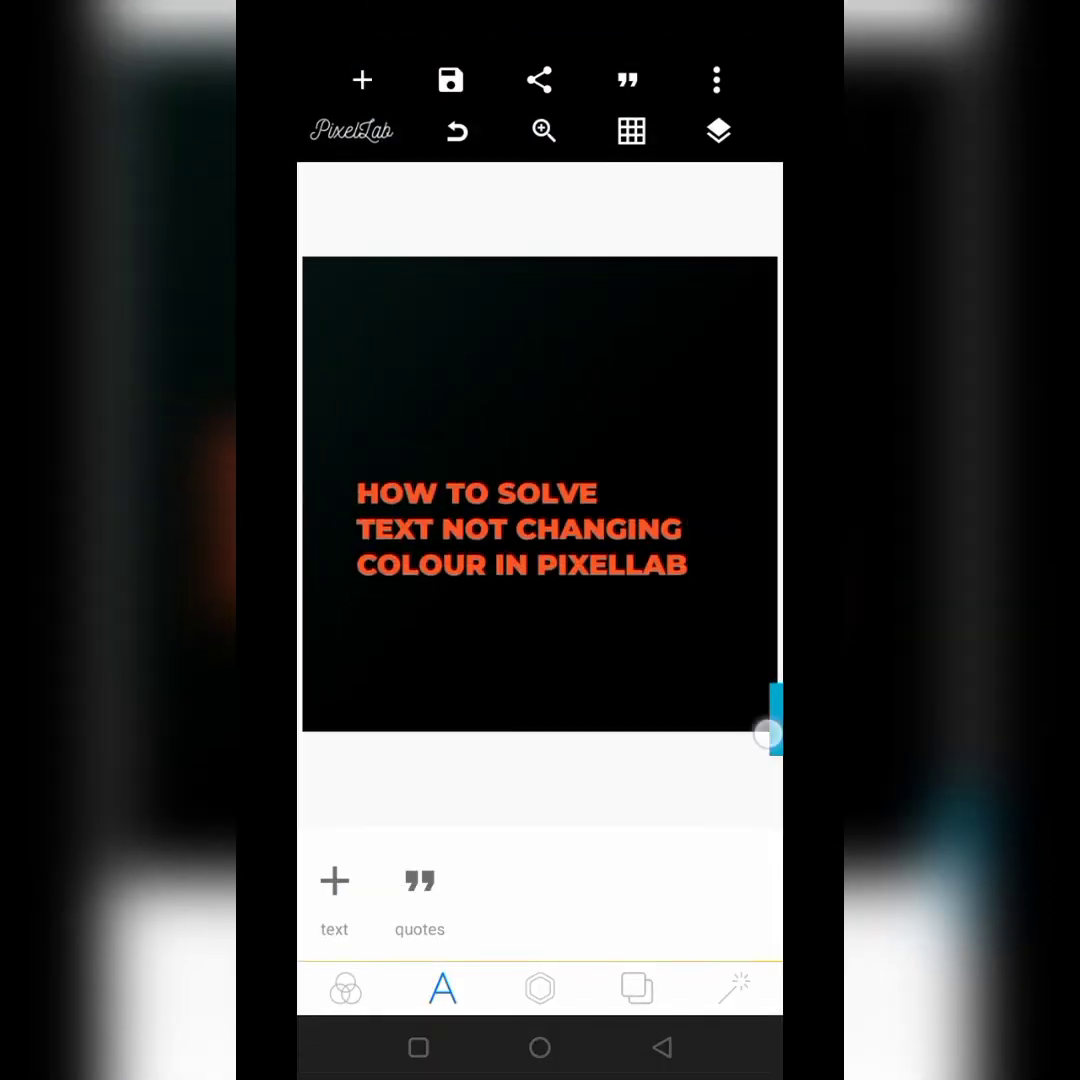
left_click(776, 718)
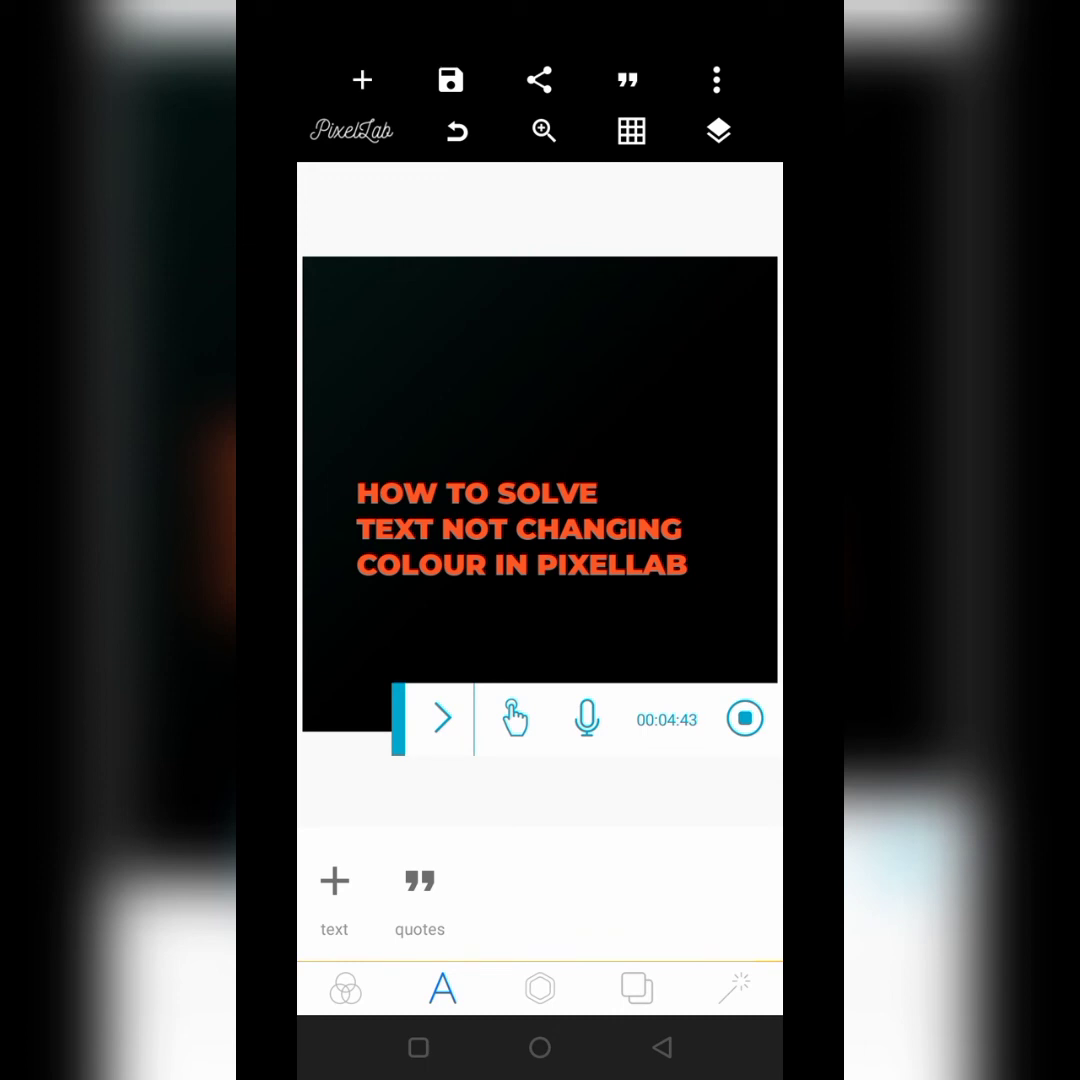
left_click(450, 540)
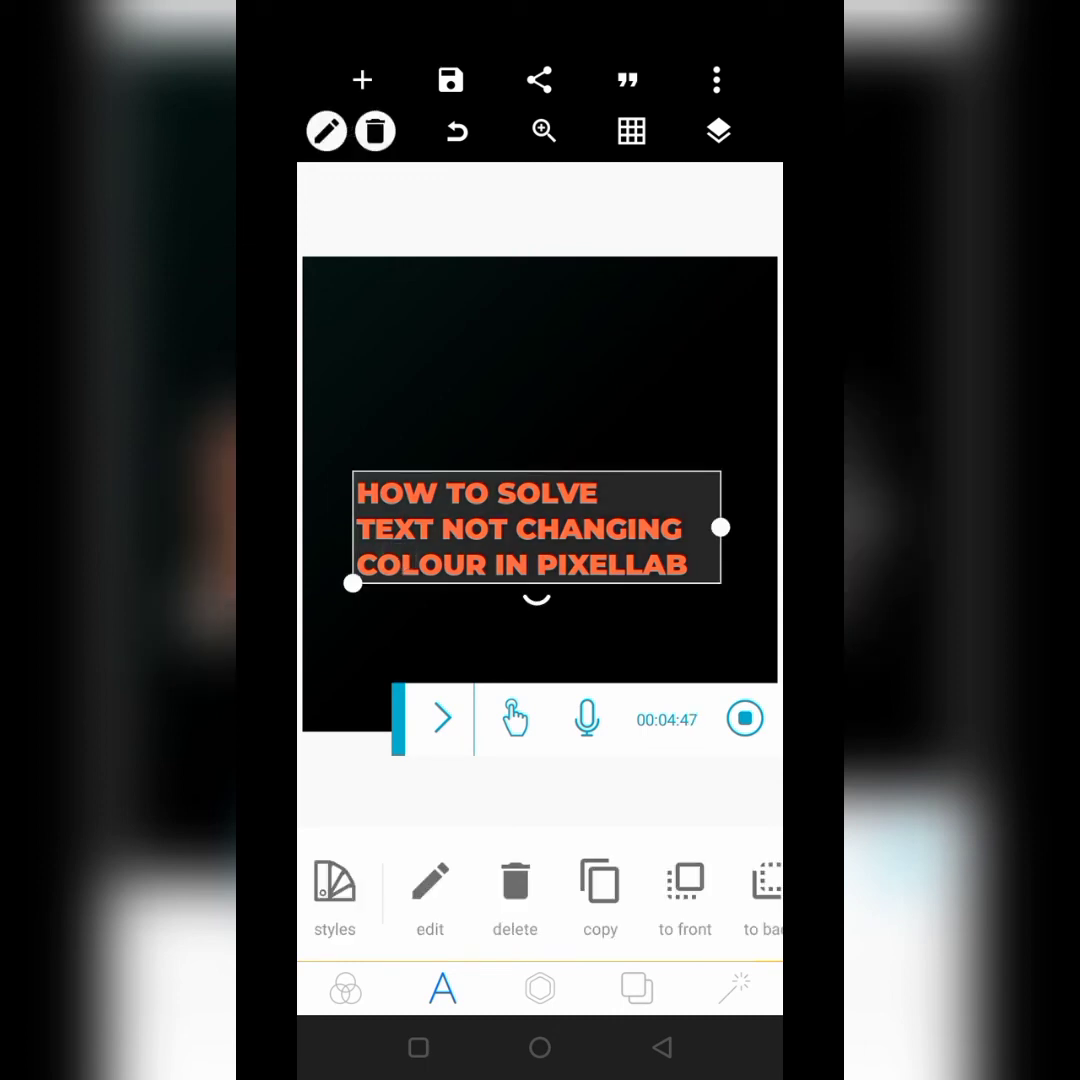